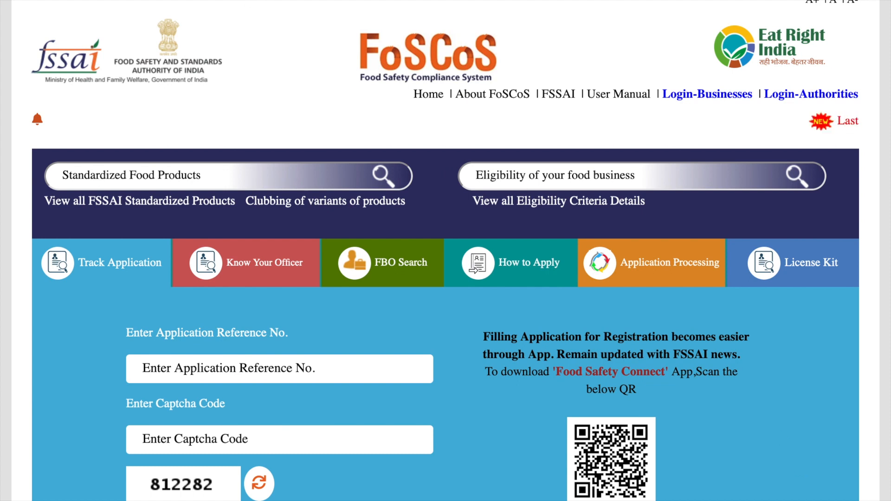
Step: Dismiss the browser's site suggestions and scroll down the FoSCoS home page
click(240, 1)
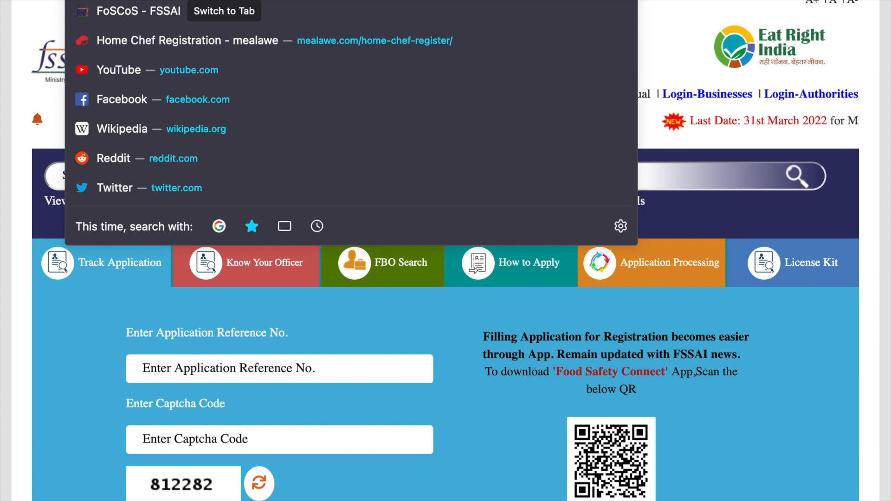
key(Escape)
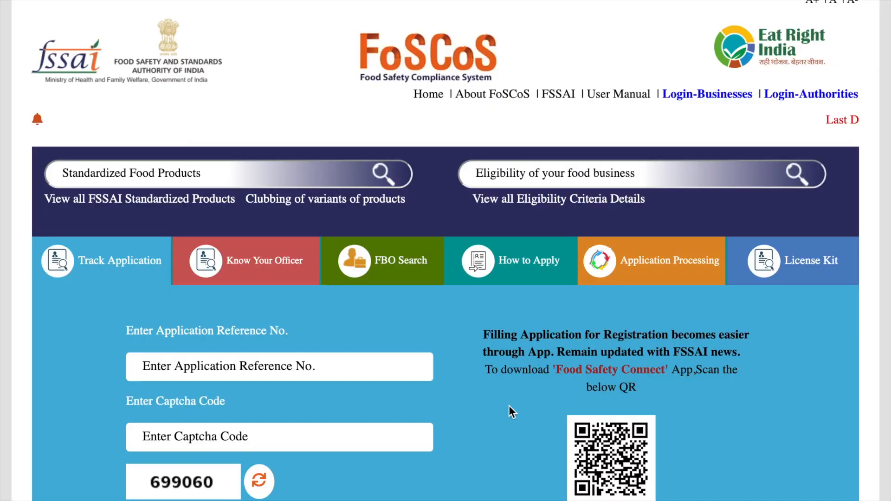
scroll(508, 406, down, 8)
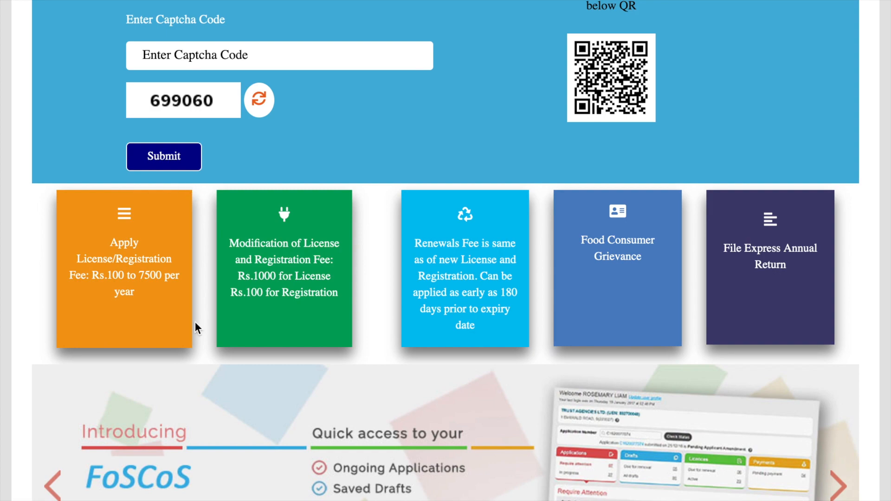
Step: Start a standard licence/registration application and choose Maharashtra as the premises state
click(117, 266)
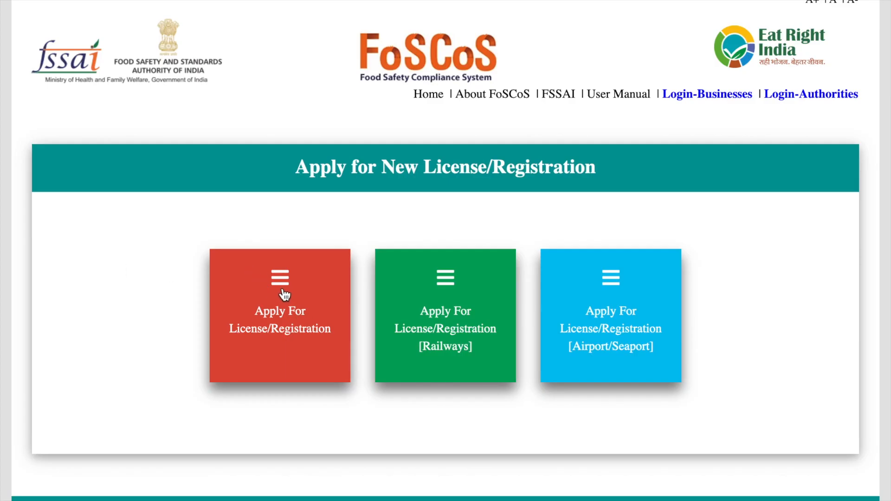
click(275, 318)
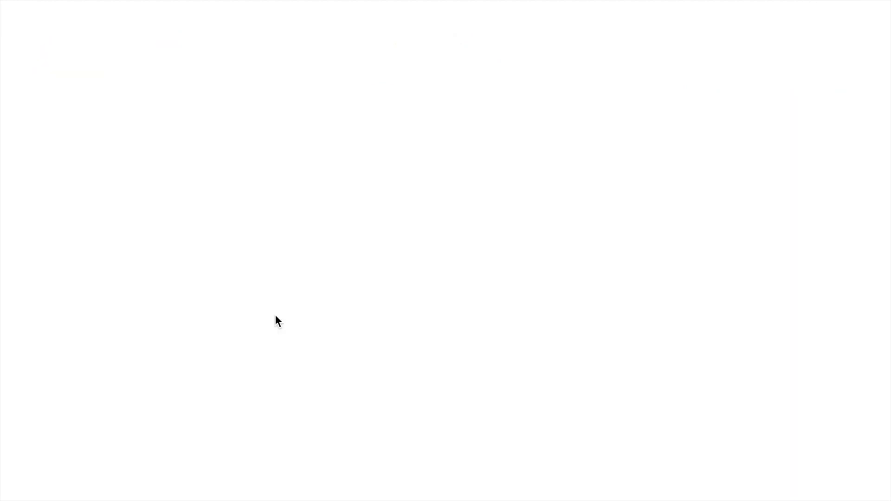
click(663, 215)
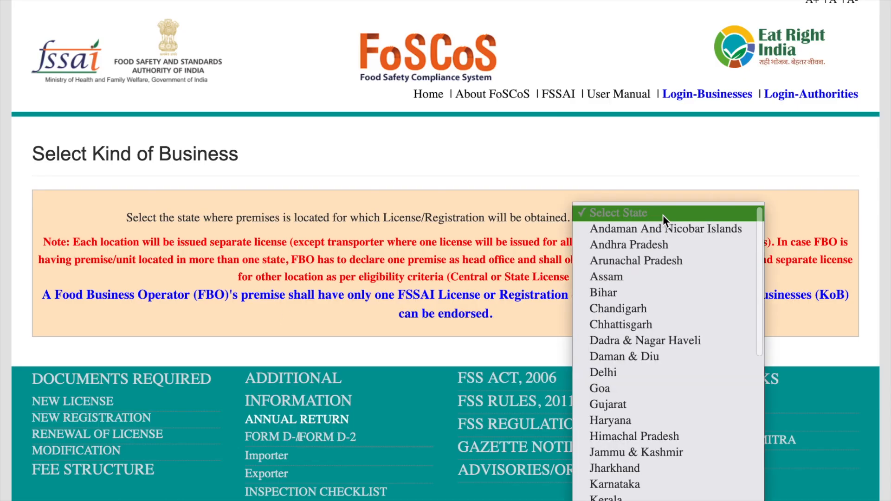
scroll(644, 430, down, 1)
scroll(645, 428, down, 2)
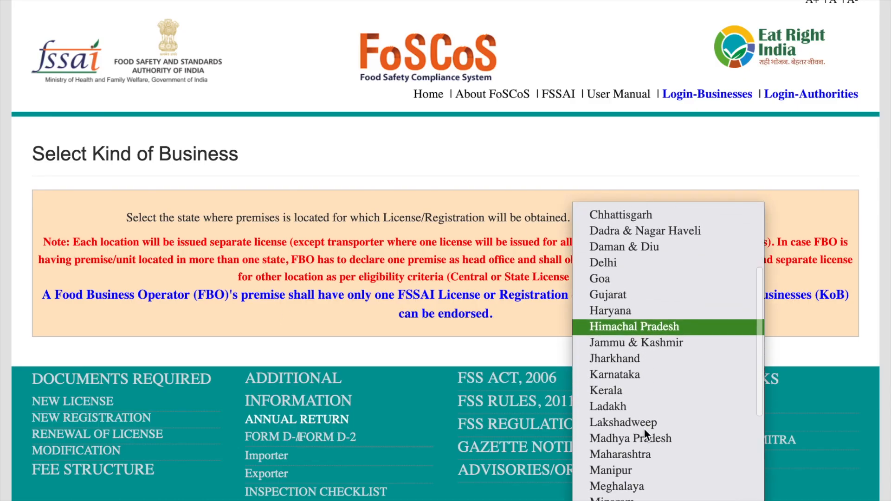
click(628, 447)
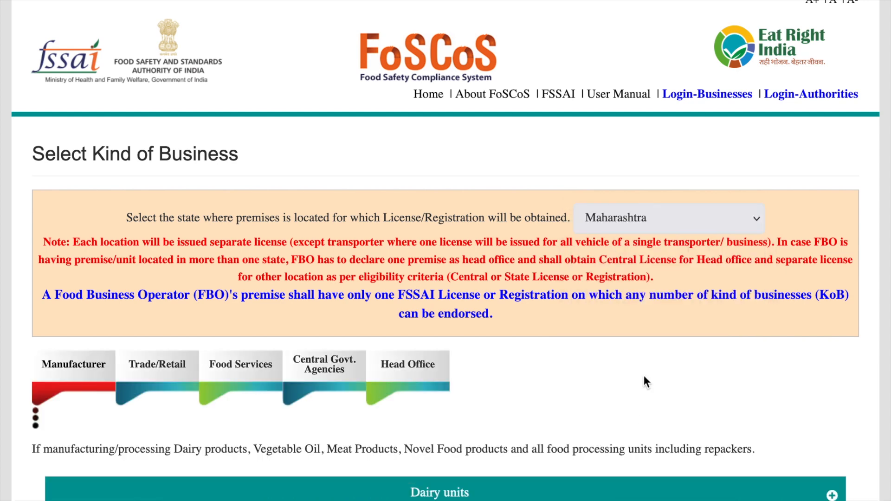
scroll(720, 322, down, 4)
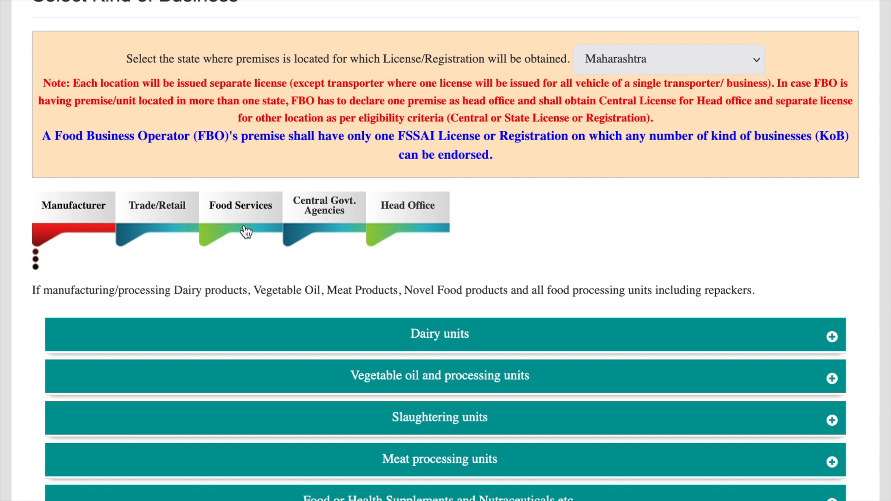
Step: Under Food Services, choose Food Vending Establishment with turnover up to 12 lakhs/annum and check eligibility
click(247, 209)
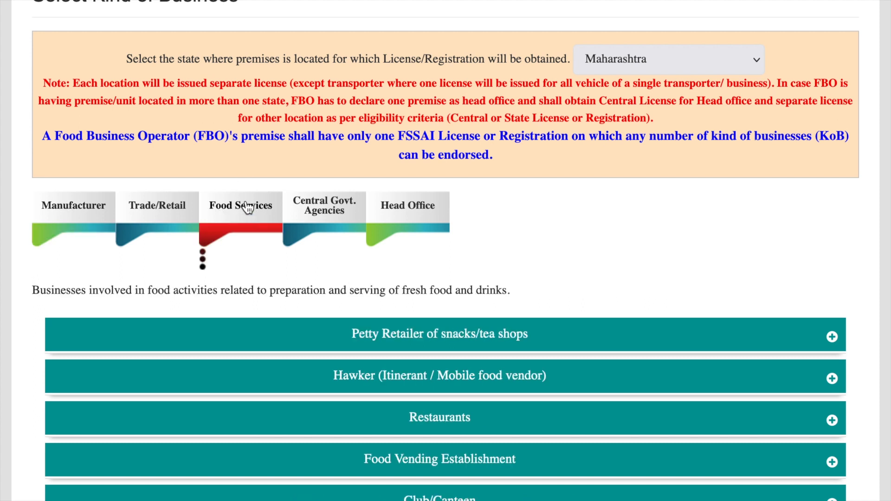
scroll(657, 265, down, 2)
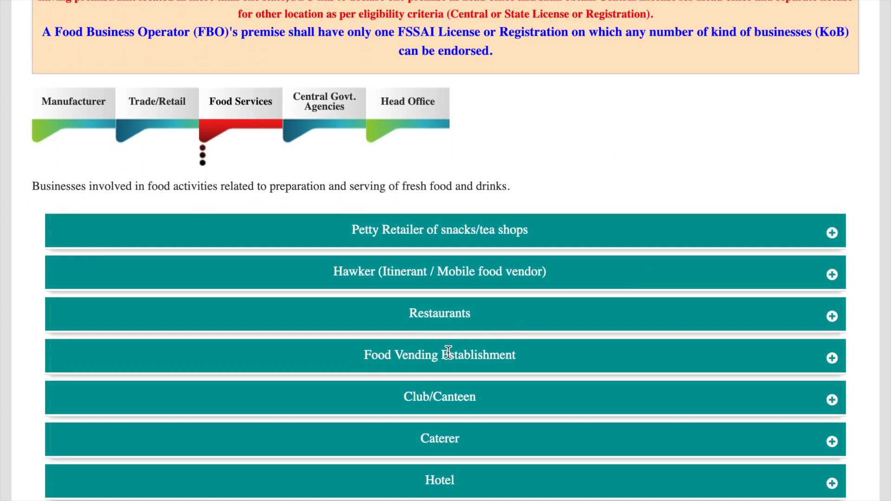
click(792, 356)
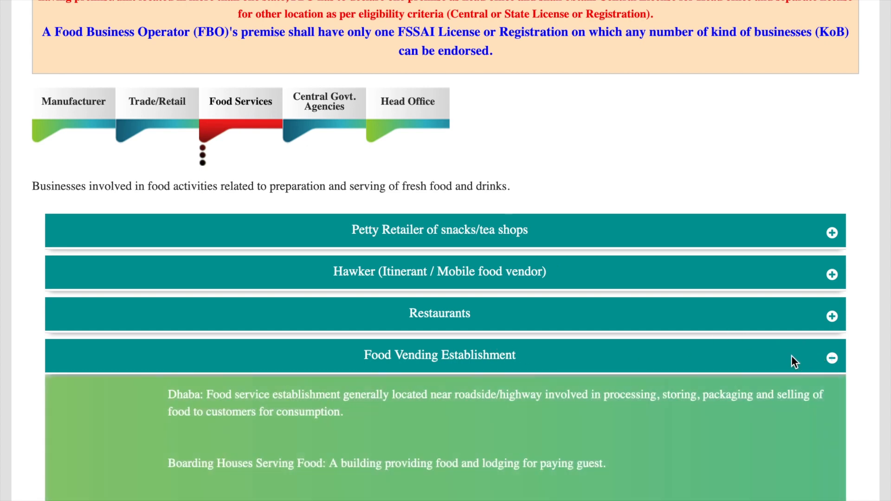
scroll(792, 358, down, 5)
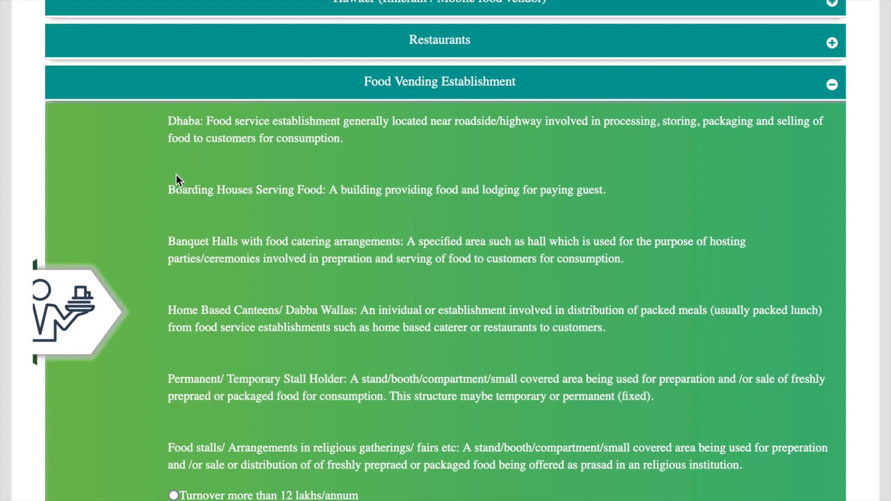
drag(168, 310, 355, 316)
scroll(354, 317, down, 2)
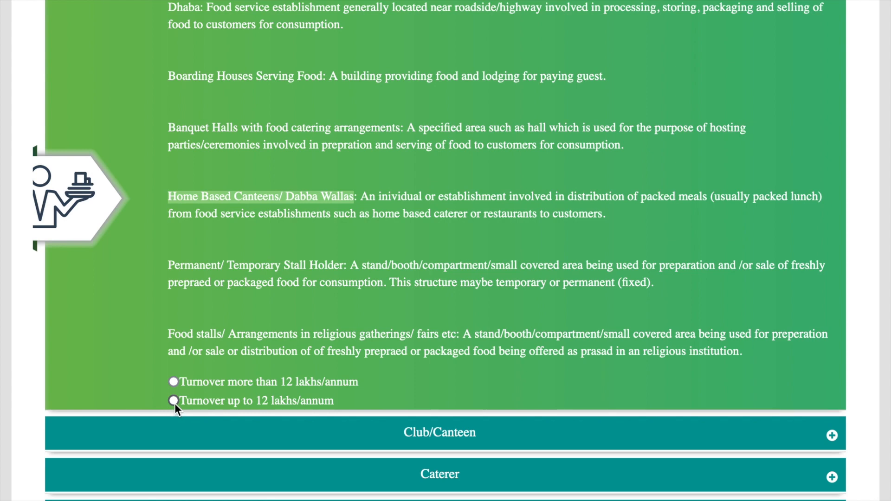
click(174, 401)
scroll(311, 391, down, 5)
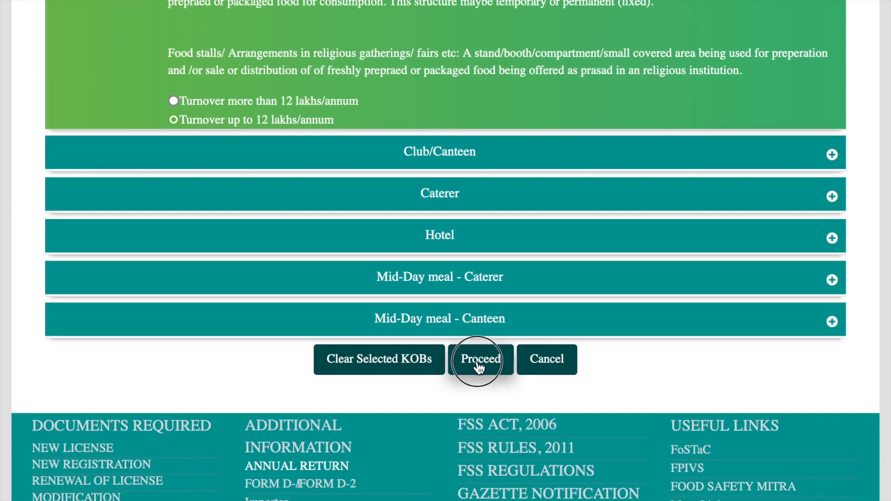
click(479, 368)
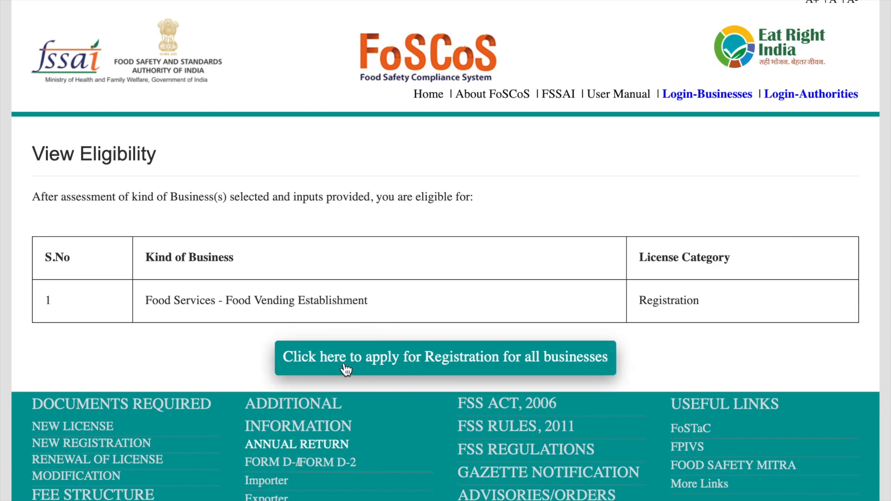
Step: Open the Form A registration application, enter the applicant's name and select the Individual designation
click(405, 360)
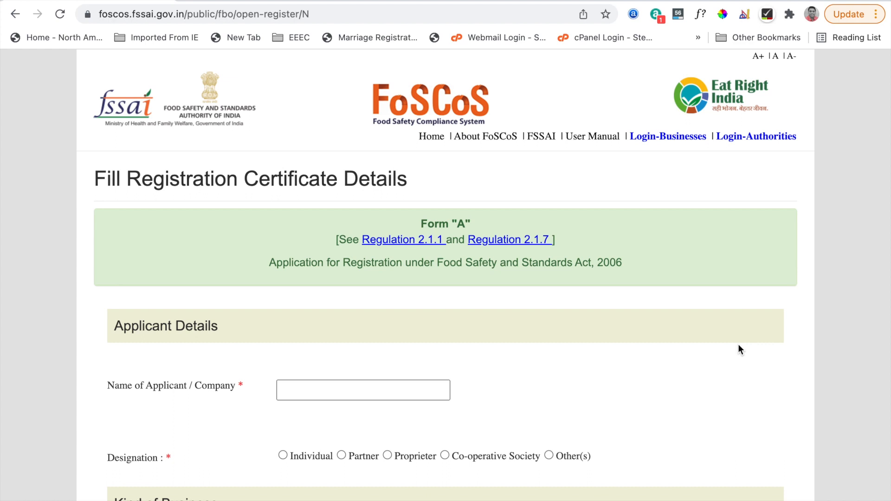
scroll(738, 345, down, 3)
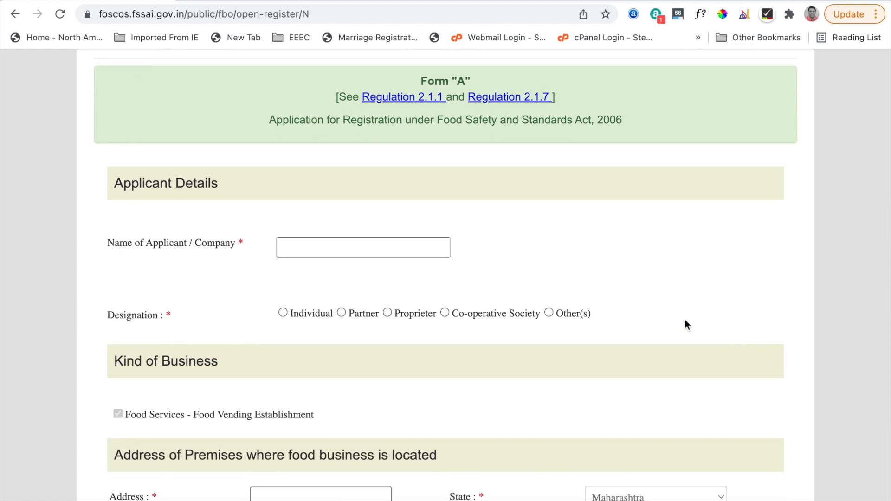
click(308, 251)
text(xxxx xxxx)
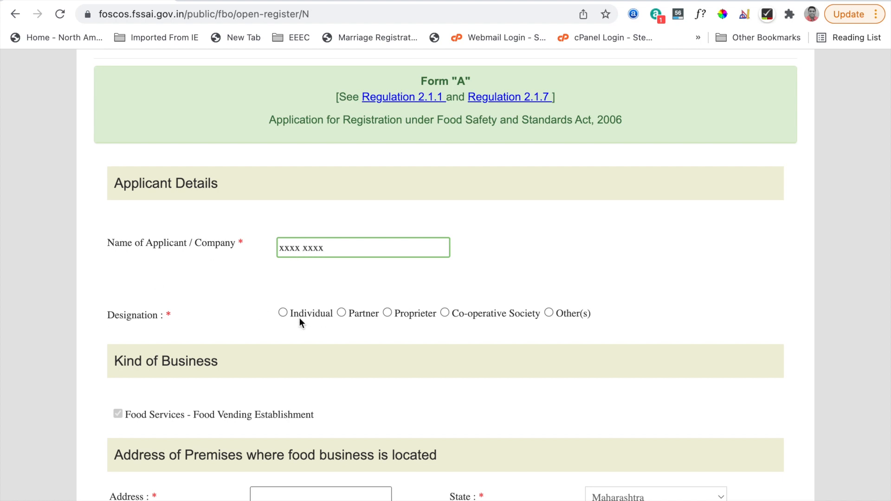
click(284, 314)
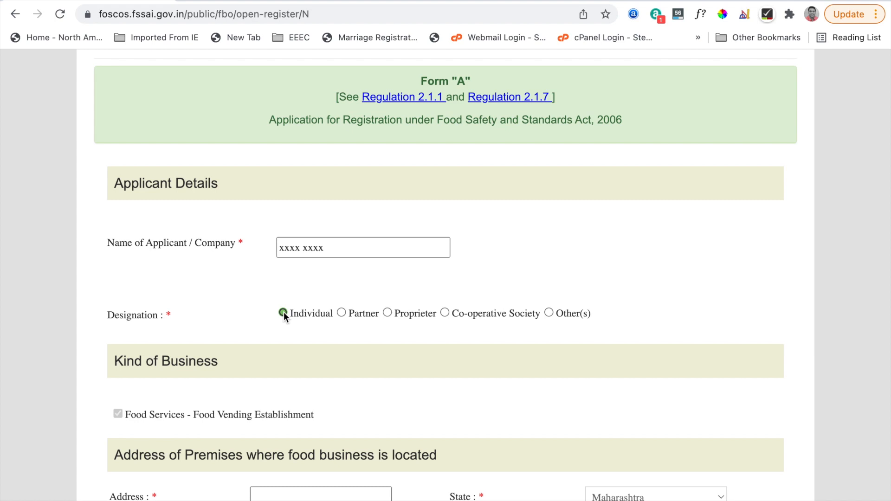
scroll(283, 312, down, 3)
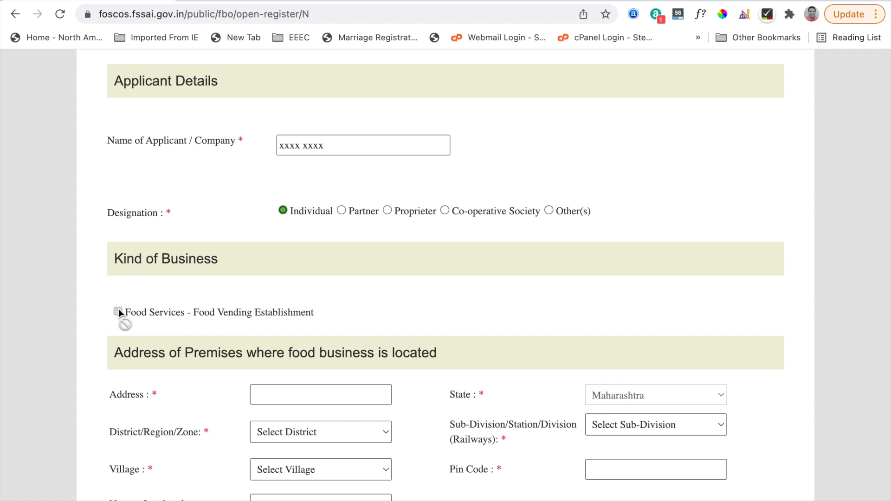
scroll(176, 314, down, 3)
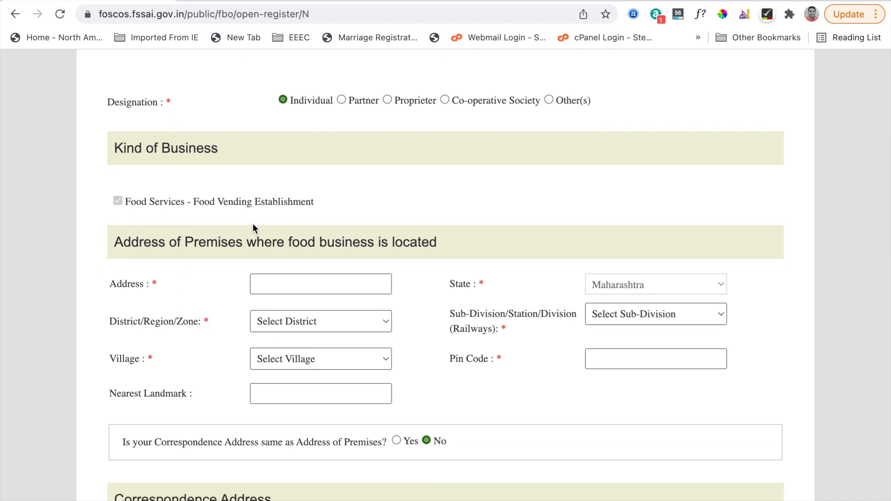
Step: Enter the premises address on Form A
click(274, 284)
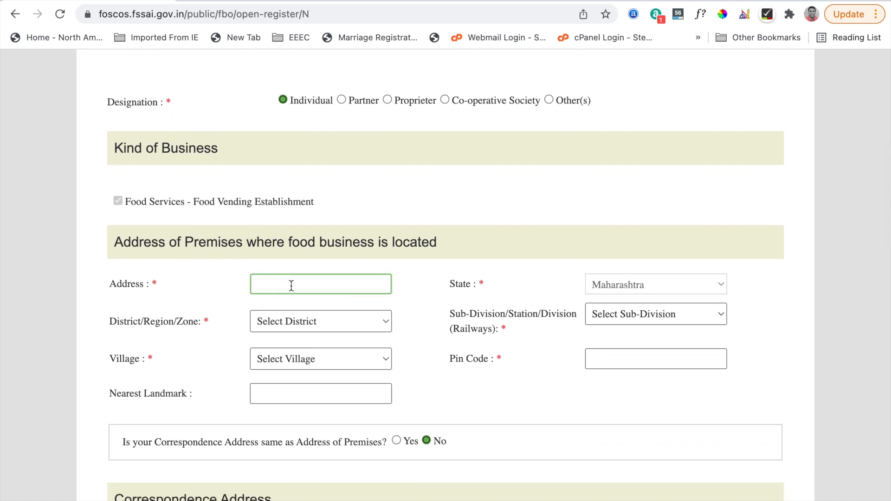
text(xxxx, xxxx, xxxx, xxxxx)
click(624, 282)
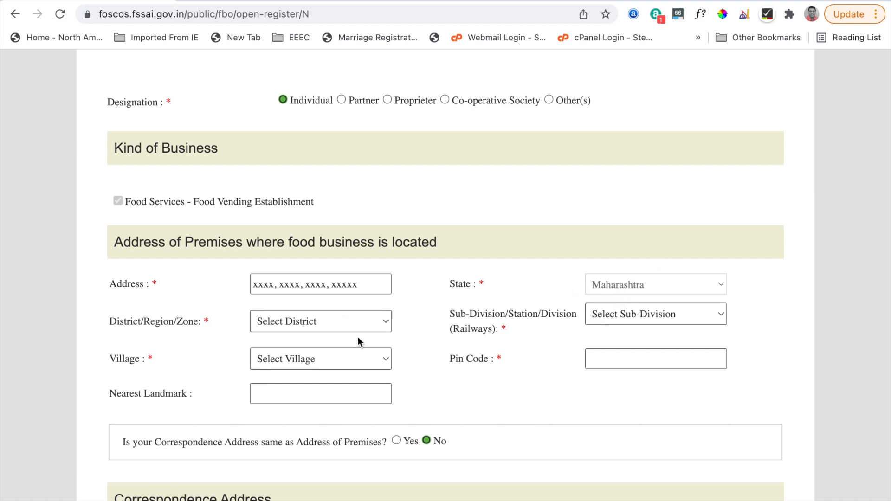
Step: Set the district to Pune and the sub-division to PUNE PCMC ward No-29
click(321, 323)
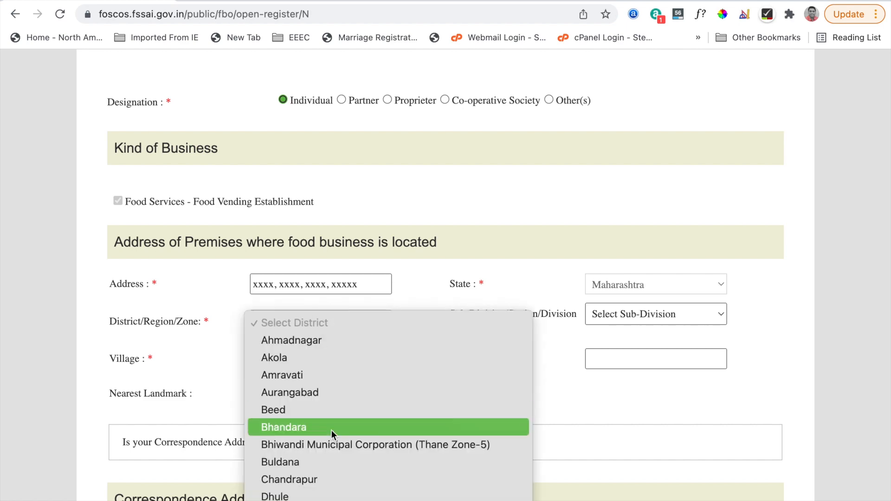
scroll(331, 430, down, 10)
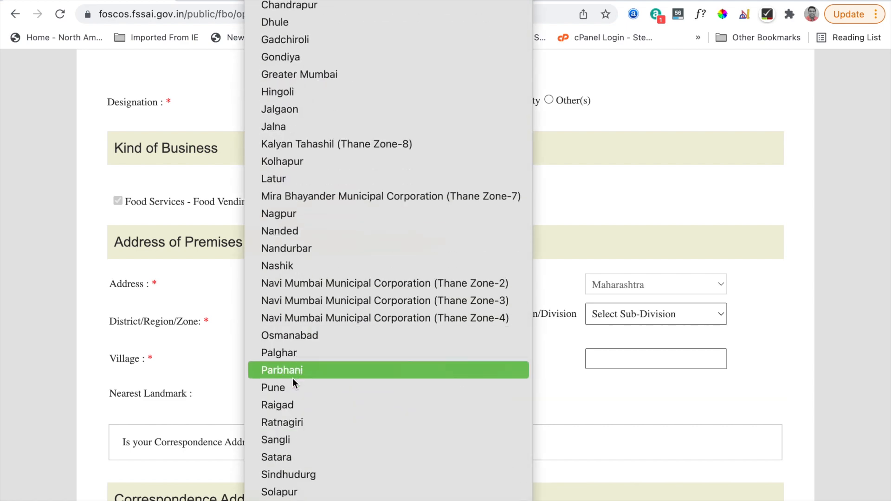
click(291, 385)
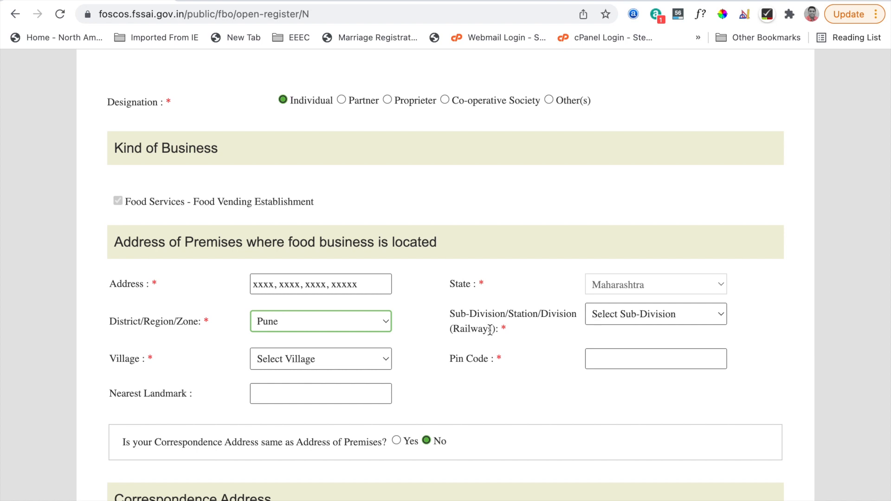
click(650, 314)
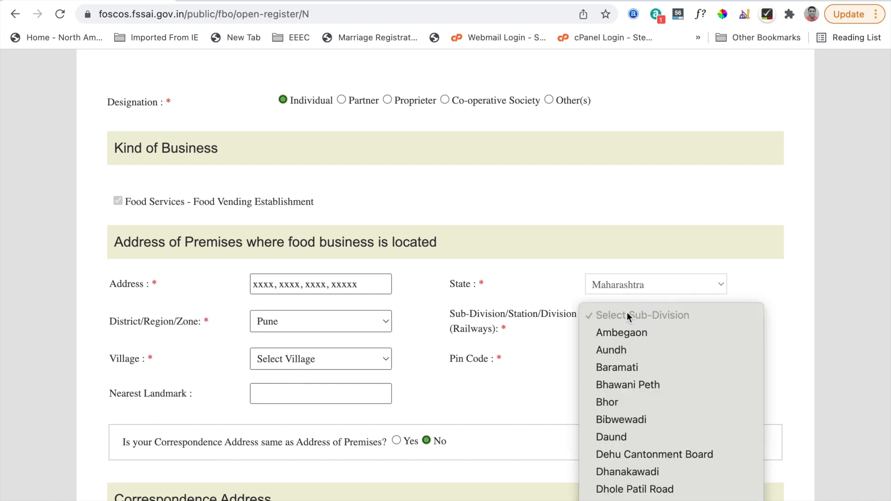
scroll(659, 401, down, 8)
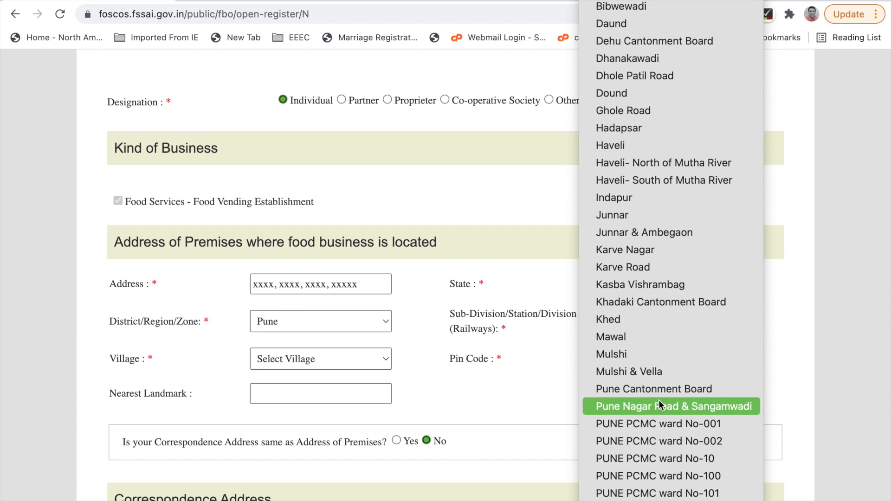
scroll(659, 402, down, 8)
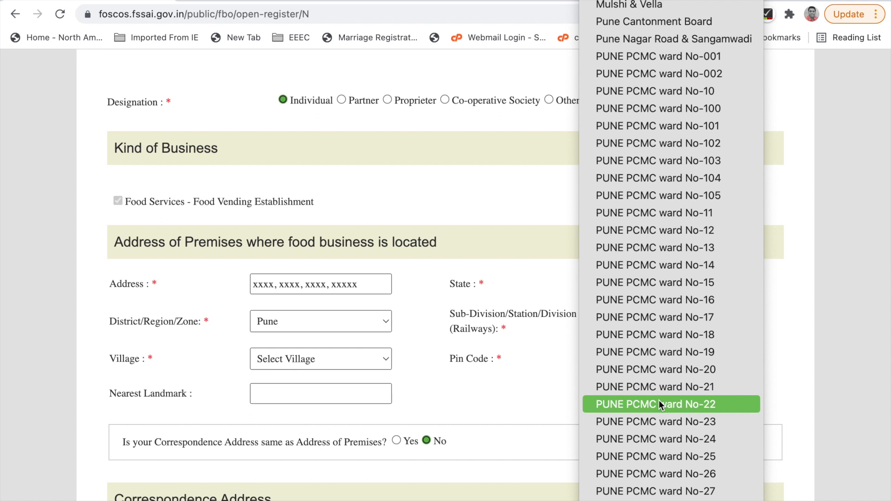
scroll(658, 400, down, 5)
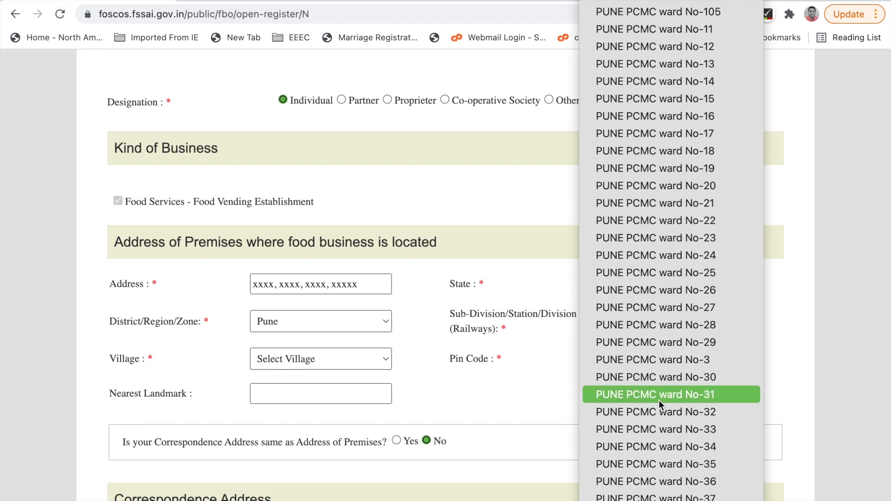
click(712, 342)
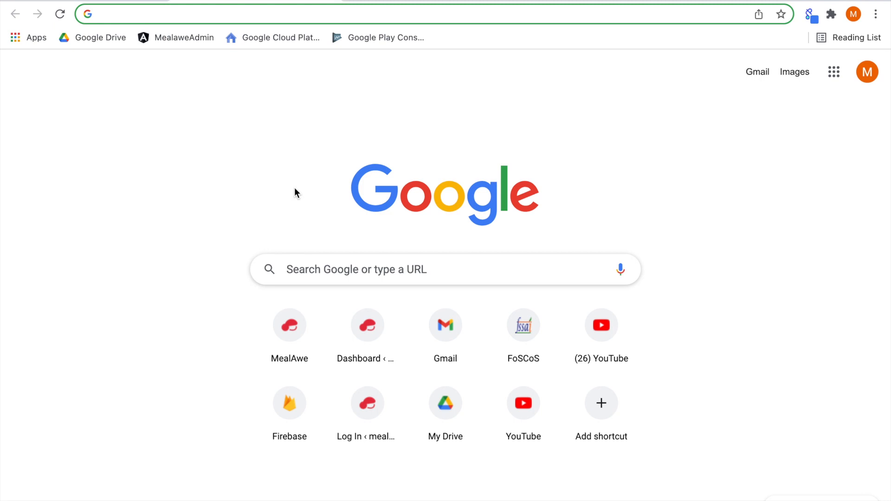
Step: Load pcmcindia.gov.in/ward_info.php and scroll through the zone ward tables
click(161, 14)
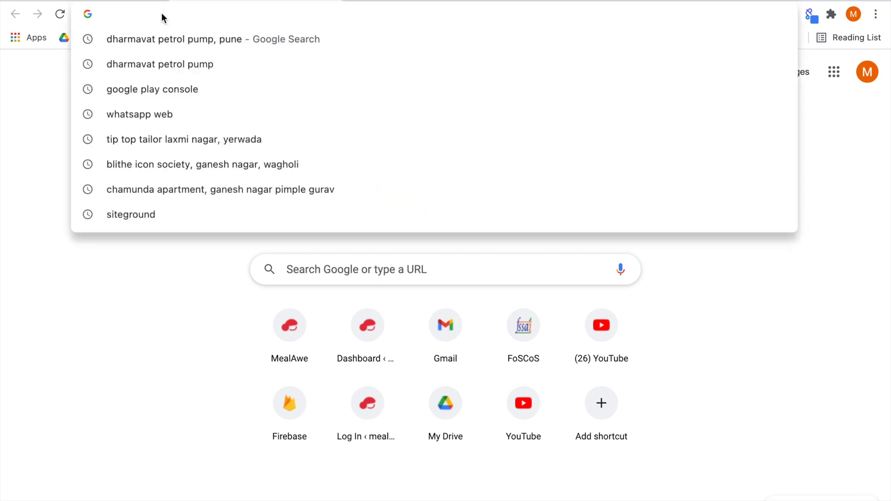
text(https://www.pcmcindia.gov.in/ward_info.php)
key(Return)
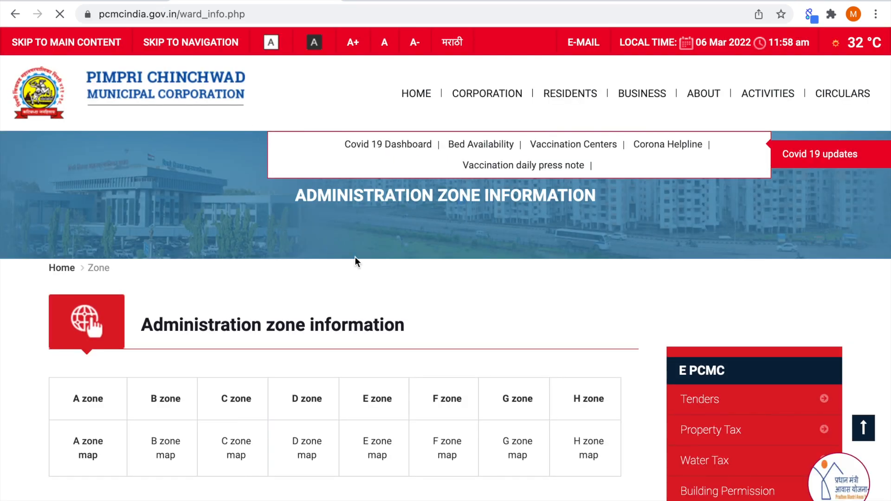
scroll(366, 265, down, 4)
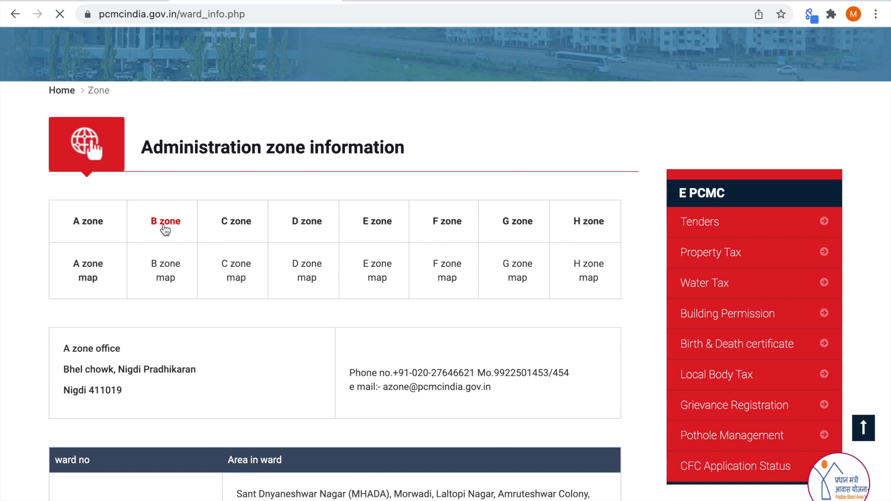
scroll(165, 229, down, 6)
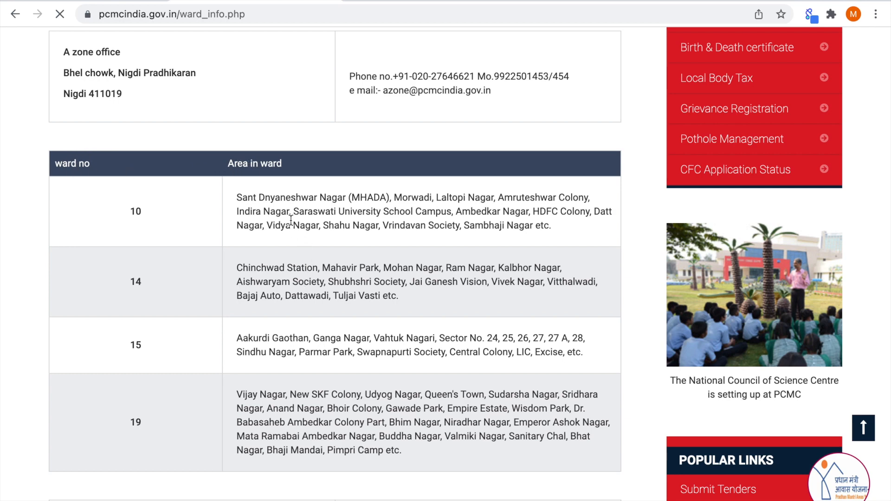
scroll(394, 398, down, 1)
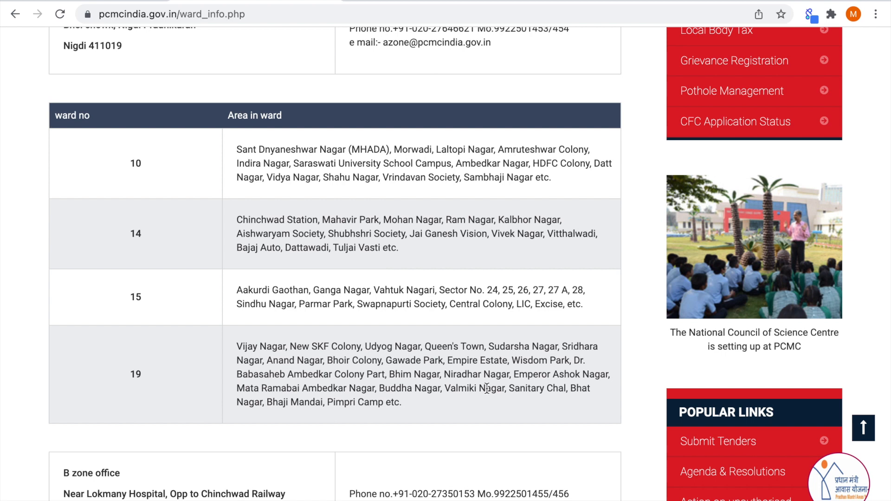
Step: Find and highlight Pimple Gurav in ward 29's area list, then the ward number 29
drag(446, 390, 505, 384)
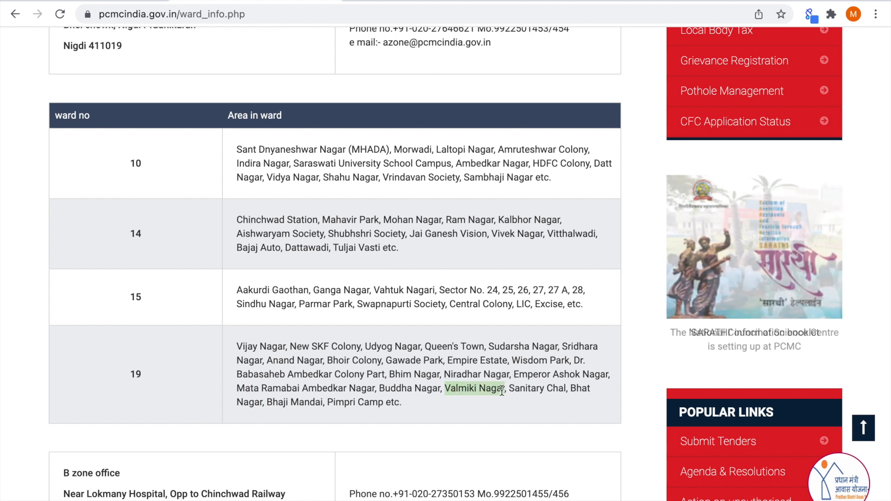
click(141, 369)
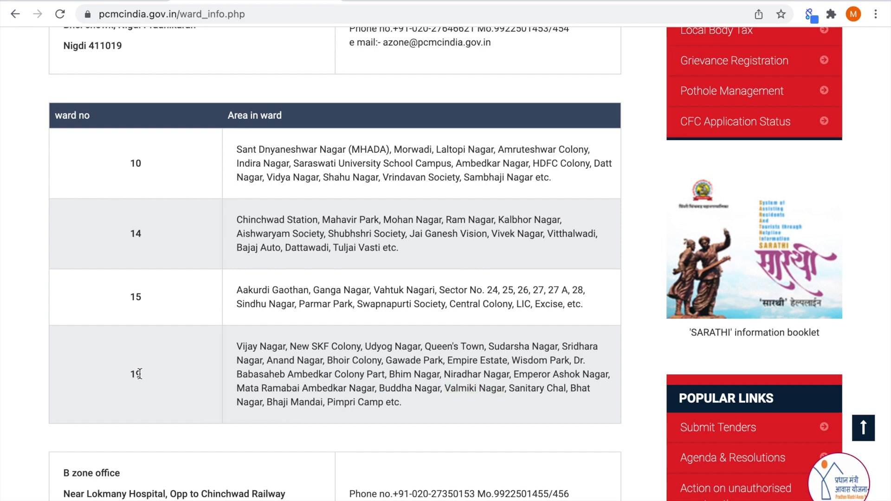
scroll(140, 367, down, 3)
scroll(139, 365, down, 4)
scroll(140, 368, down, 1)
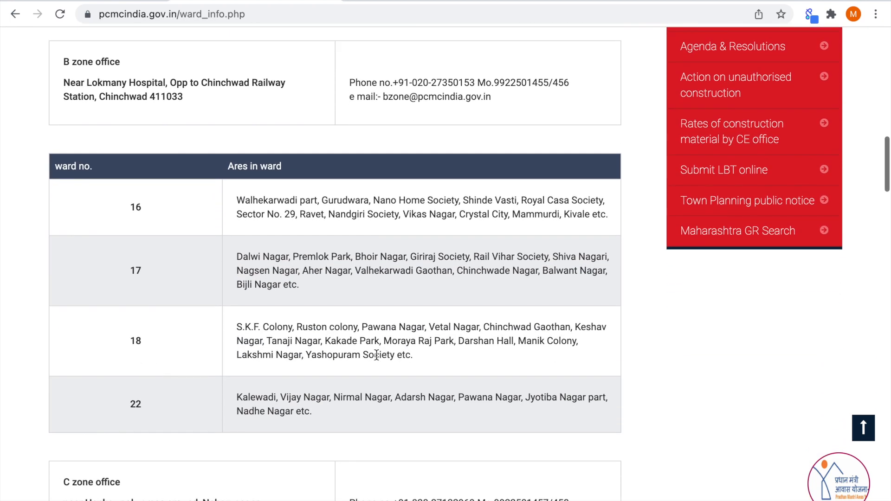
scroll(406, 354, down, 2)
scroll(406, 356, down, 10)
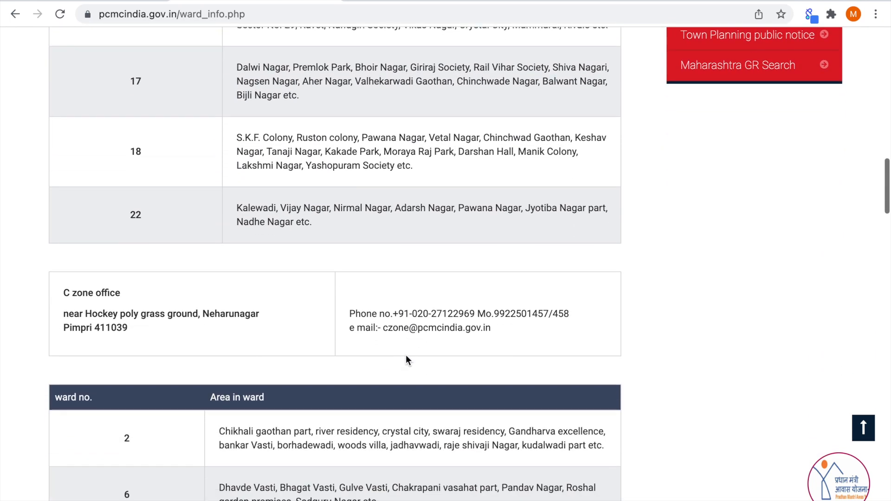
scroll(406, 355, down, 4)
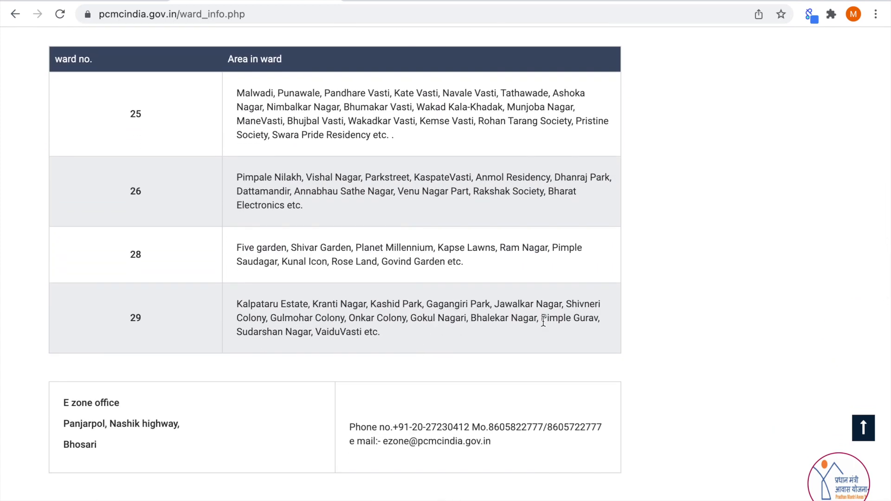
drag(543, 320, 597, 321)
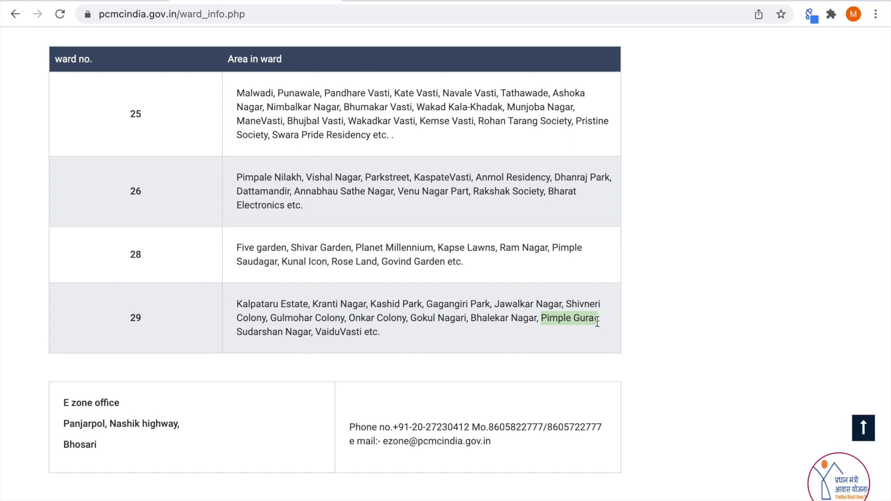
click(131, 320)
drag(131, 321, 145, 321)
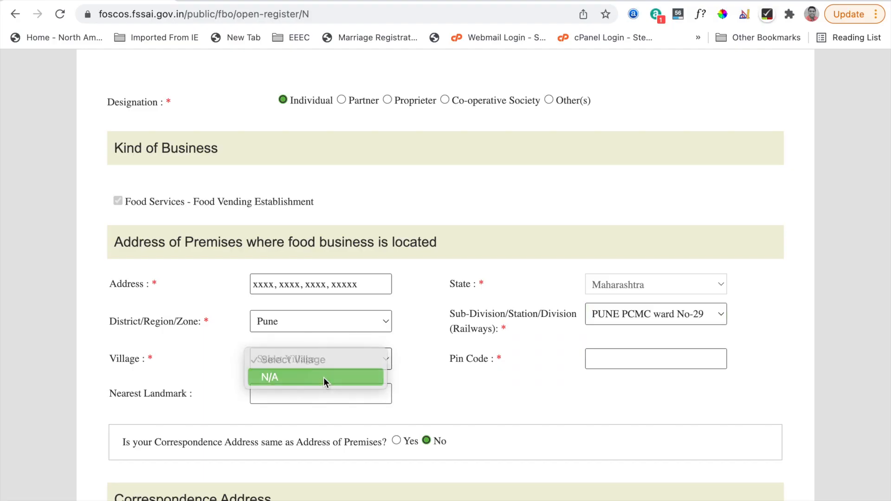
Step: Choose village N/A, enter pin code 000000, and answer Yes to correspondence address same as premises
click(324, 377)
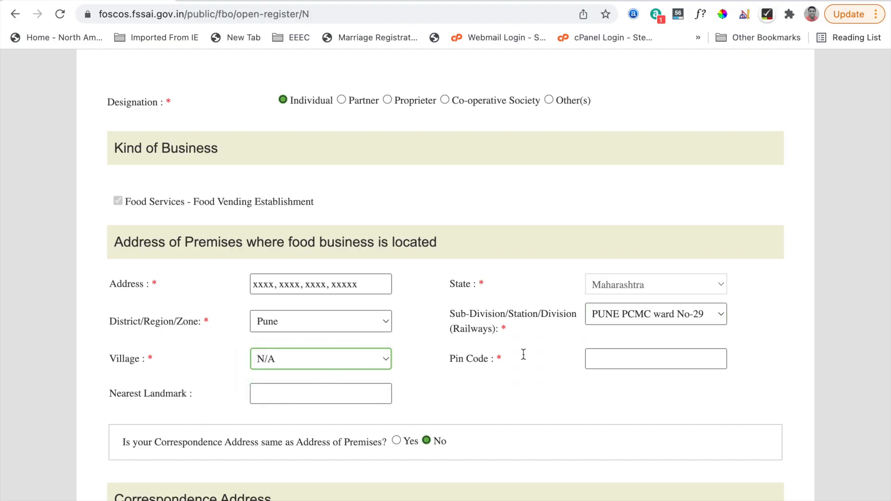
click(608, 360)
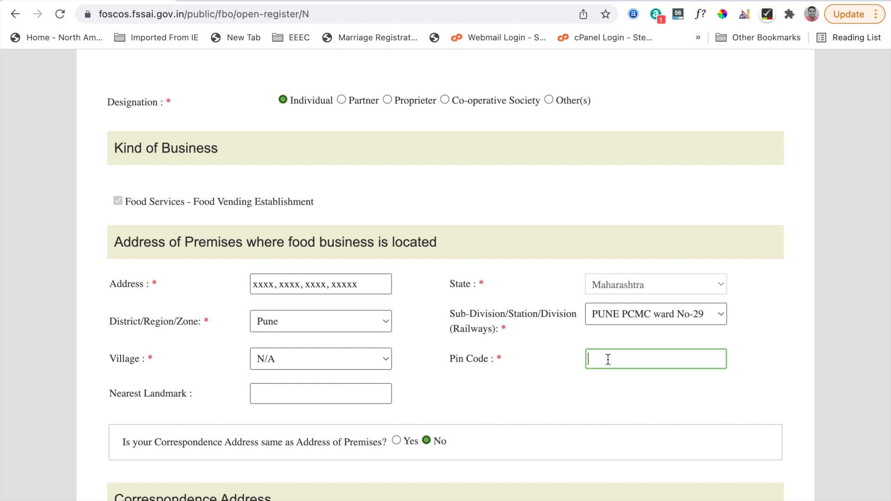
text(000000)
click(364, 395)
scroll(364, 397, down, 3)
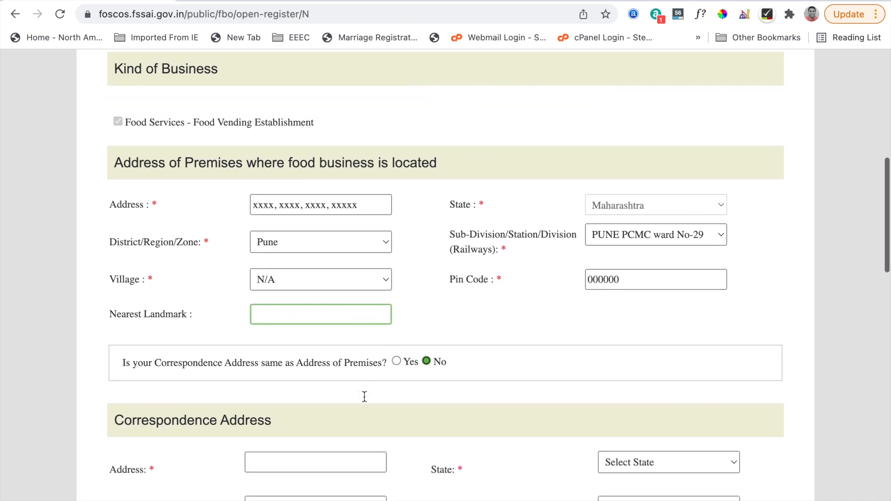
scroll(364, 396, down, 1)
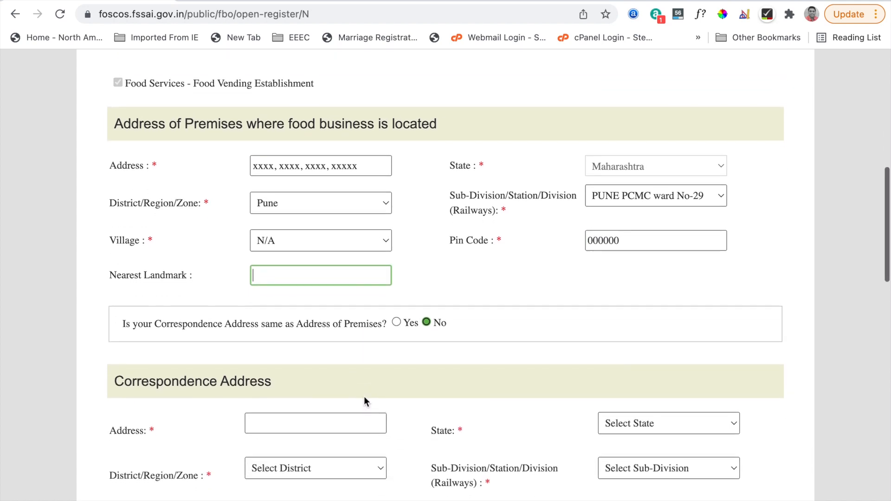
click(398, 321)
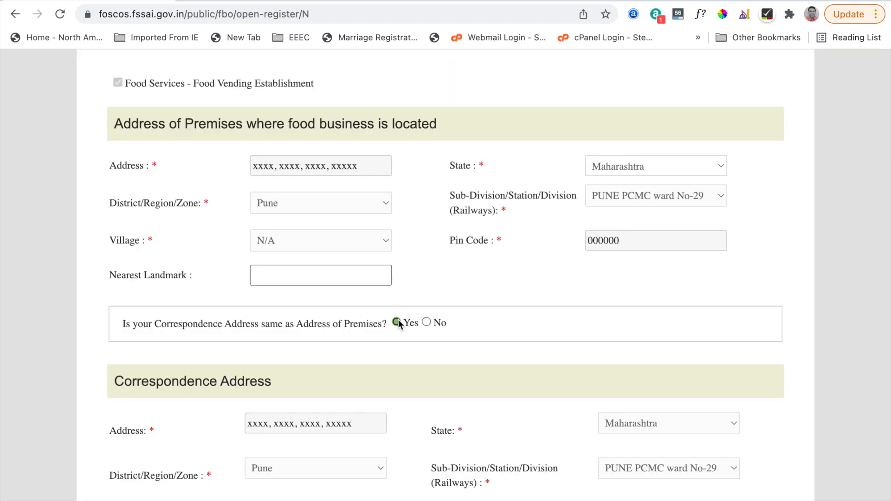
scroll(398, 322, down, 4)
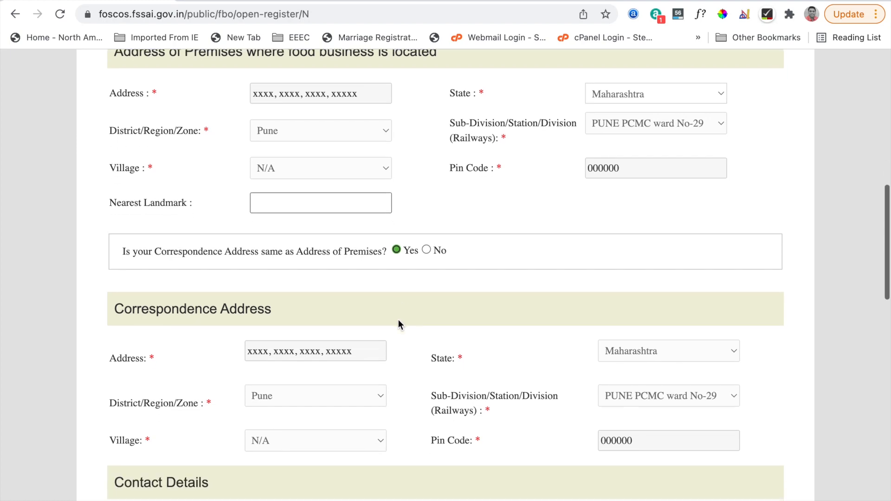
scroll(398, 323, down, 5)
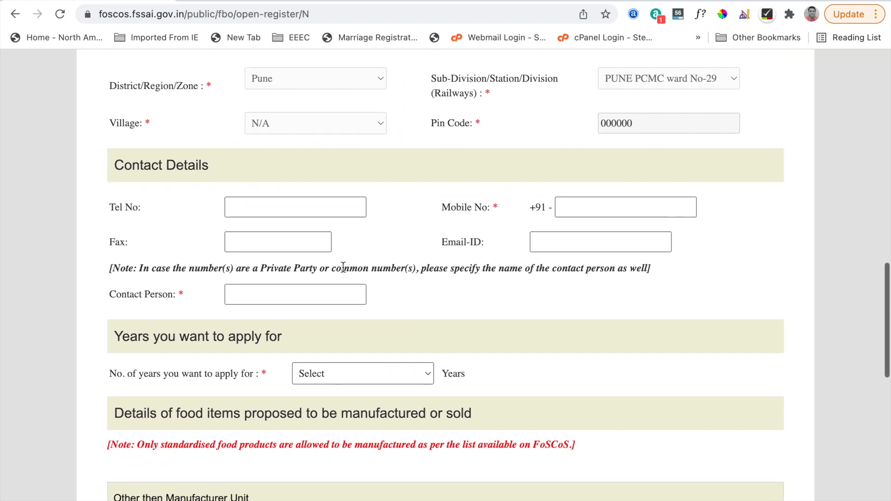
Step: Fill in the contact mobile number, e-mail ID and contact person's name
click(254, 206)
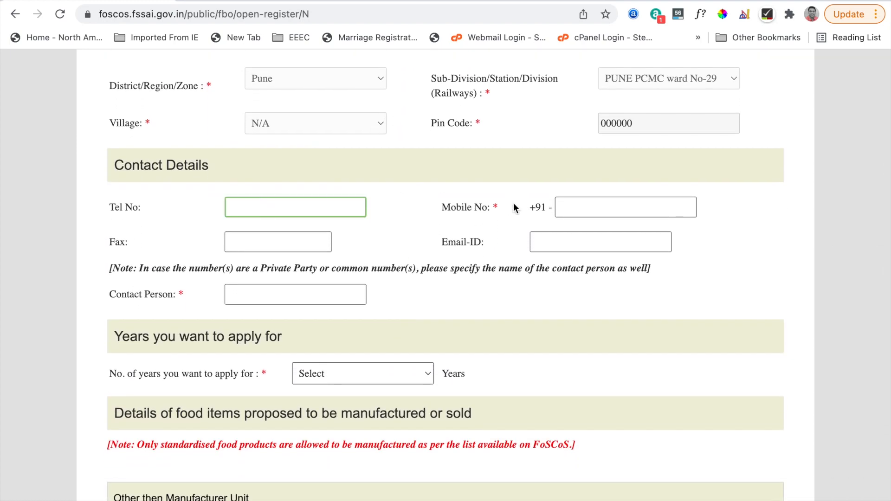
click(582, 204)
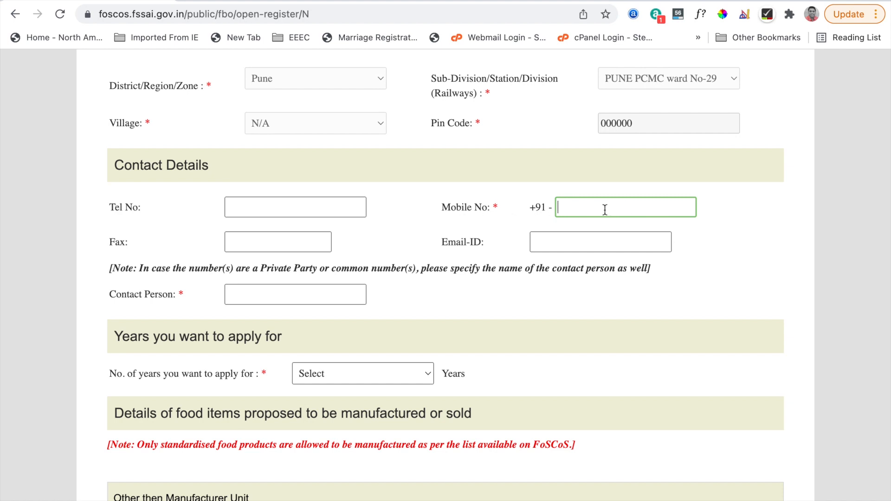
text(0000000000)
click(540, 242)
text(x)
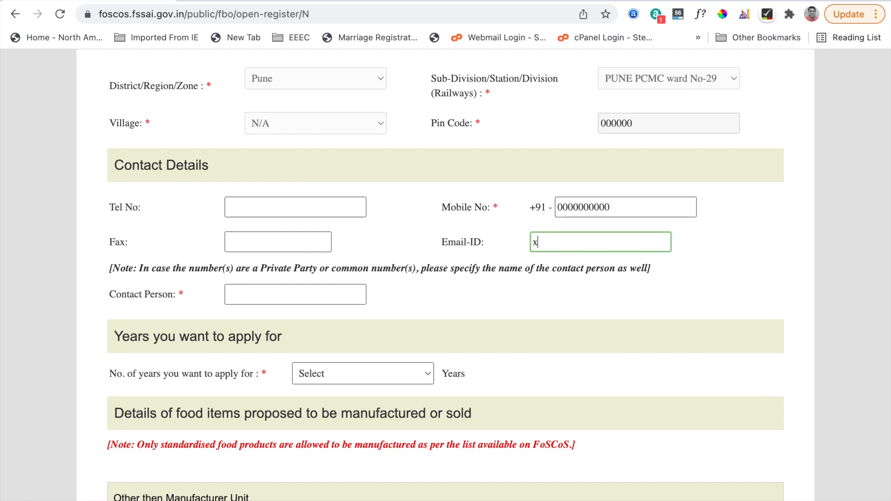
text(xxxx@xxxxx.xxx)
scroll(368, 202, down, 3)
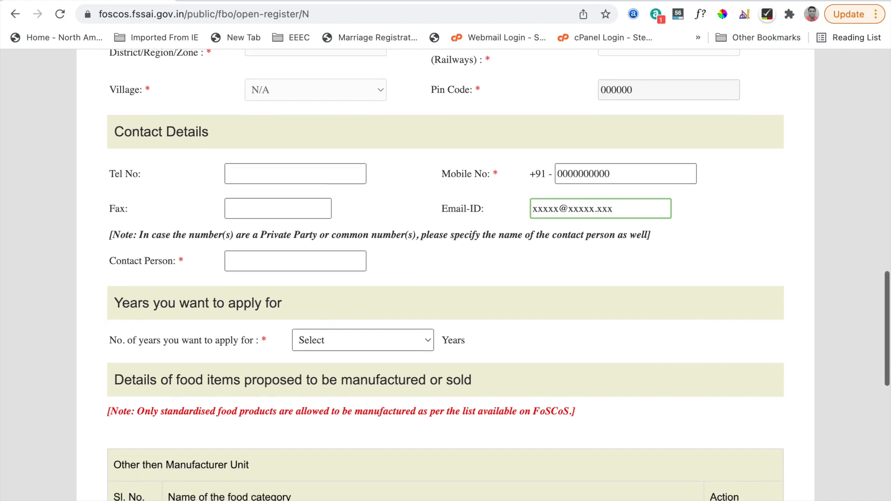
click(271, 221)
text(xxxxx xxxxxxx)
scroll(414, 284, down, 2)
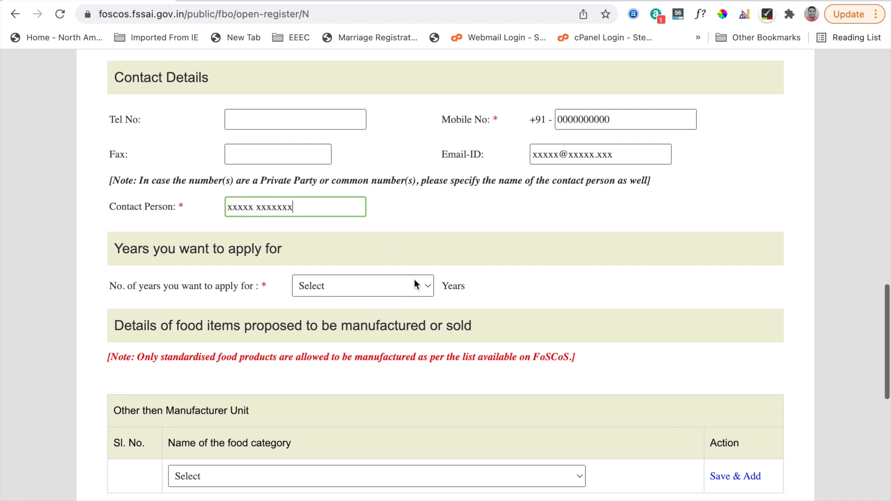
scroll(414, 279, down, 5)
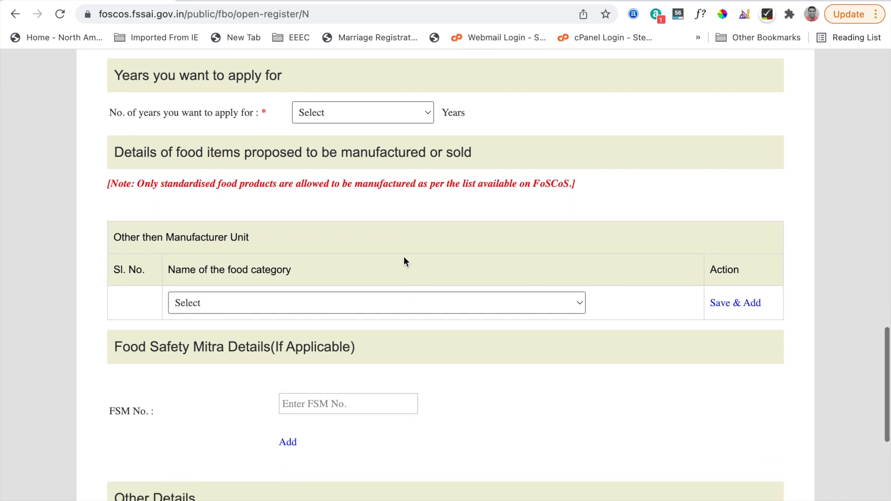
Step: Set the number of years for the application to 1
click(325, 114)
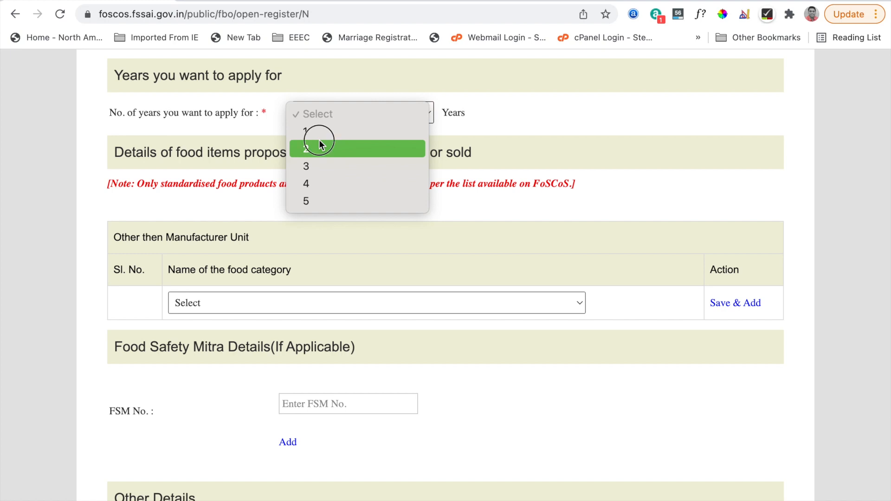
click(318, 140)
click(336, 112)
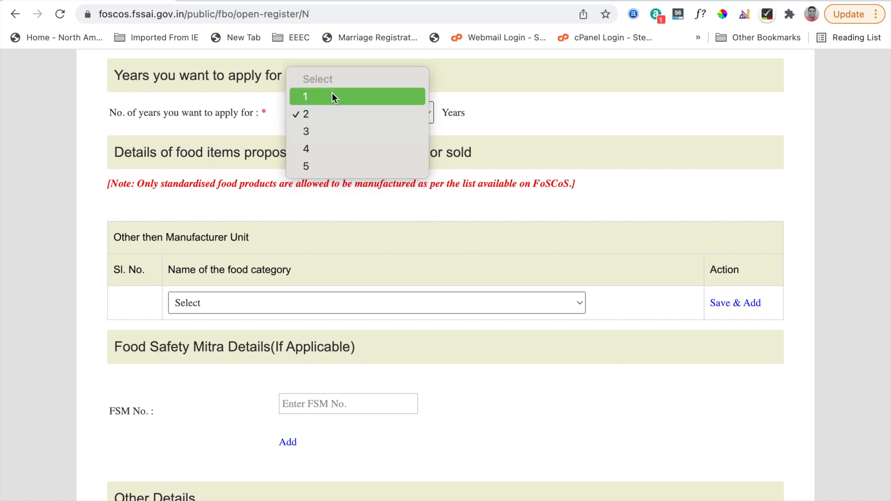
click(332, 95)
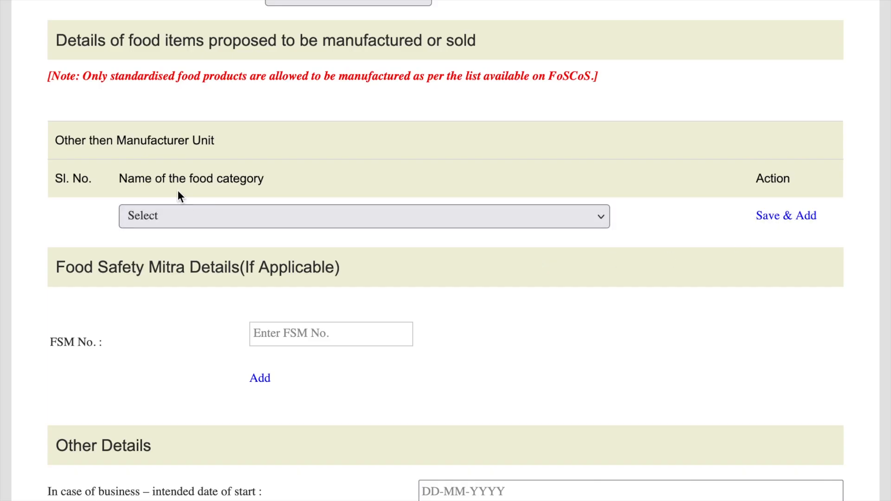
Step: Add food categories 01 Dairy products, 02 Fats and oils, and 03 Edible ices
click(581, 218)
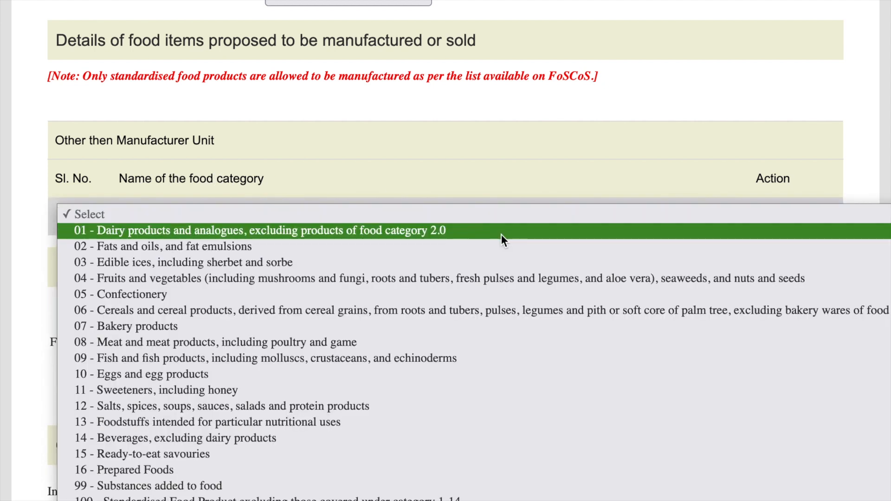
click(502, 235)
click(783, 217)
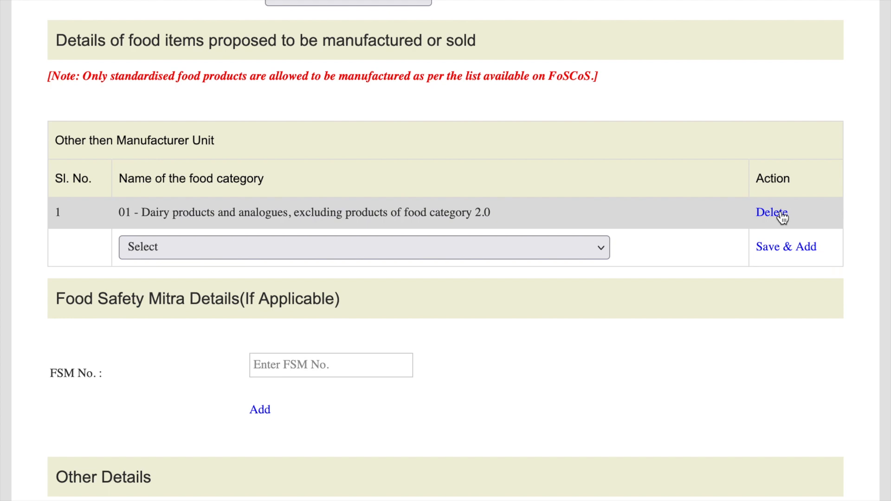
click(460, 245)
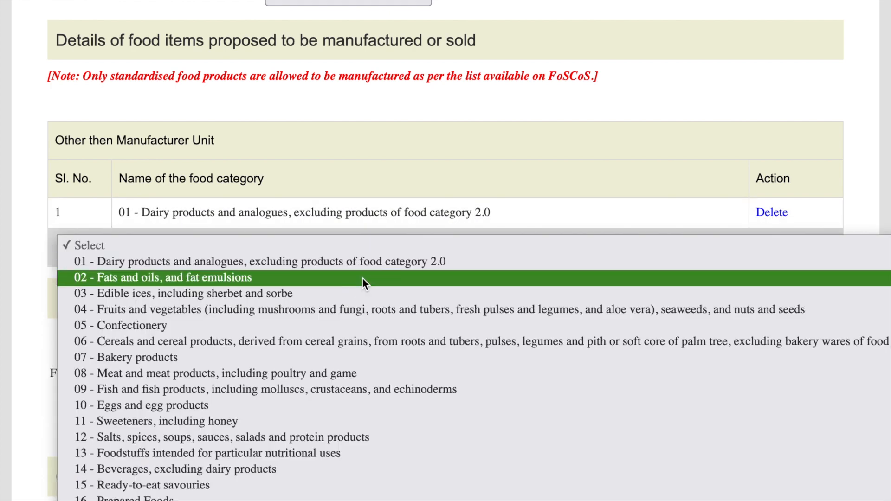
click(363, 278)
click(775, 250)
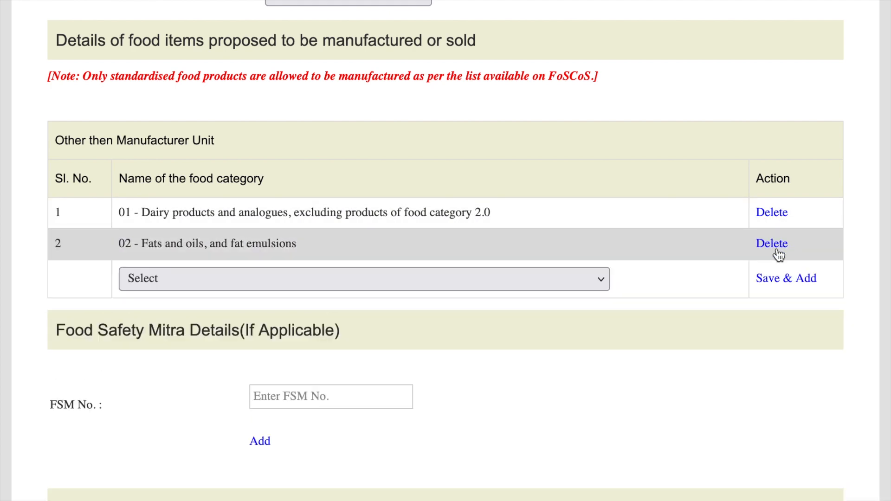
click(445, 279)
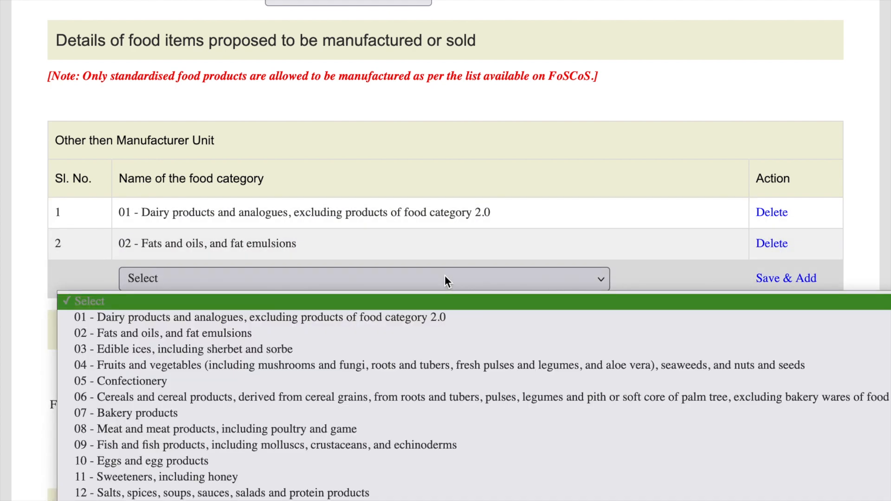
click(258, 349)
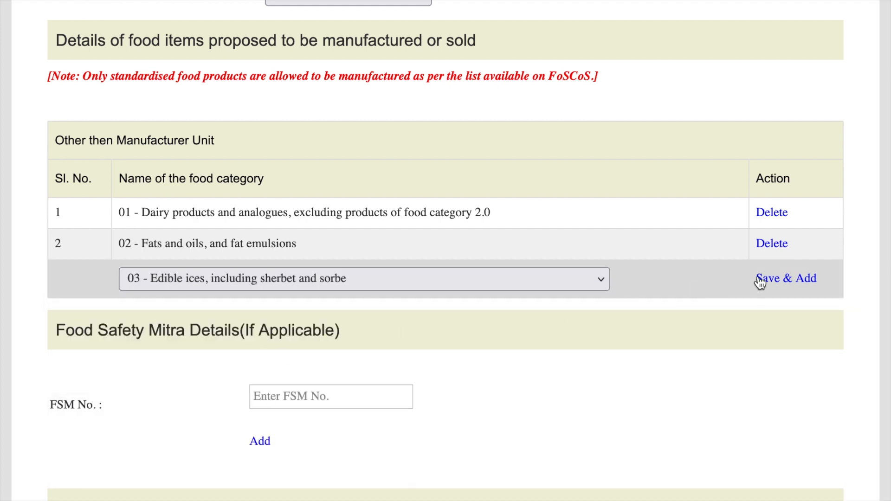
click(763, 281)
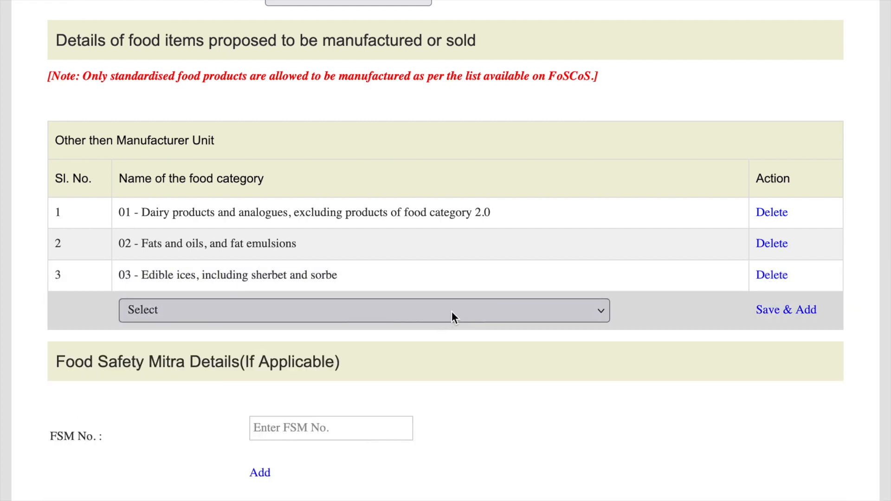
Step: Add the remaining categories, from 04 Fruits and vegetables through Indian Sweets and Snacks
click(573, 310)
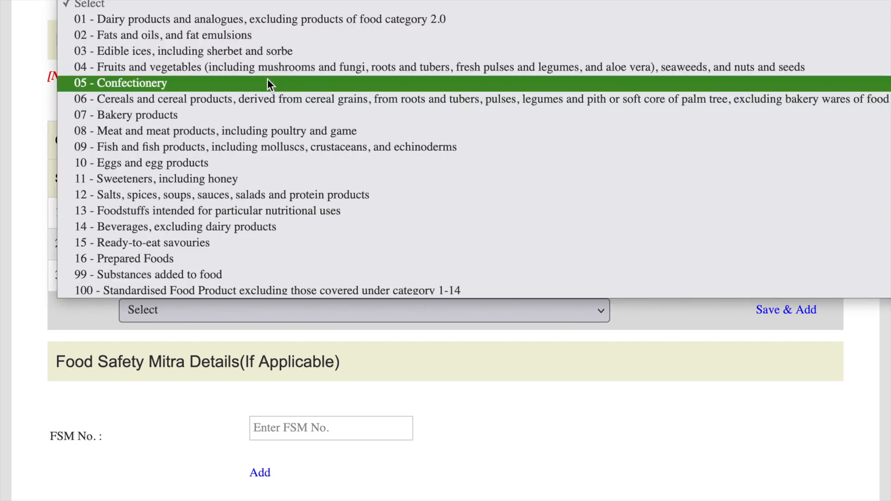
click(258, 69)
click(794, 311)
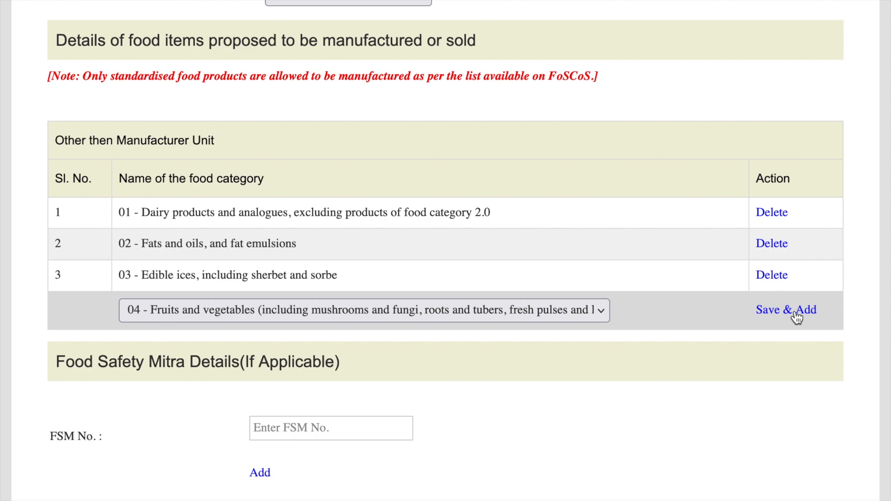
click(533, 364)
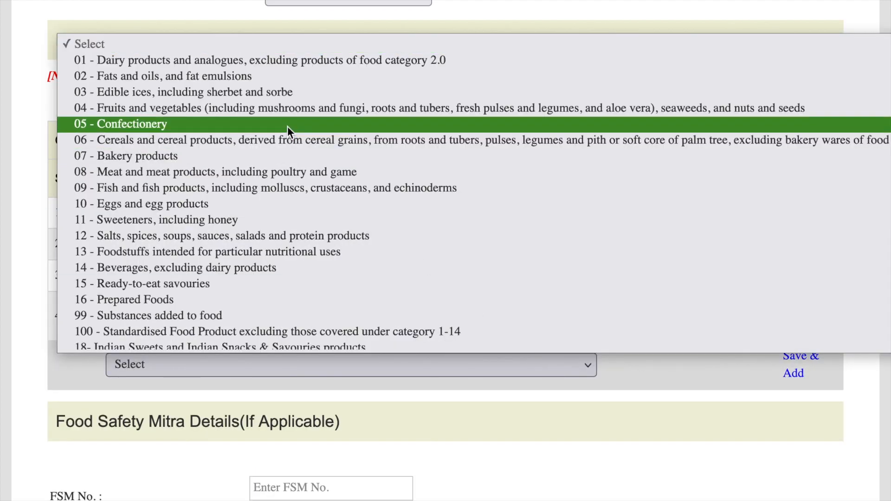
click(288, 127)
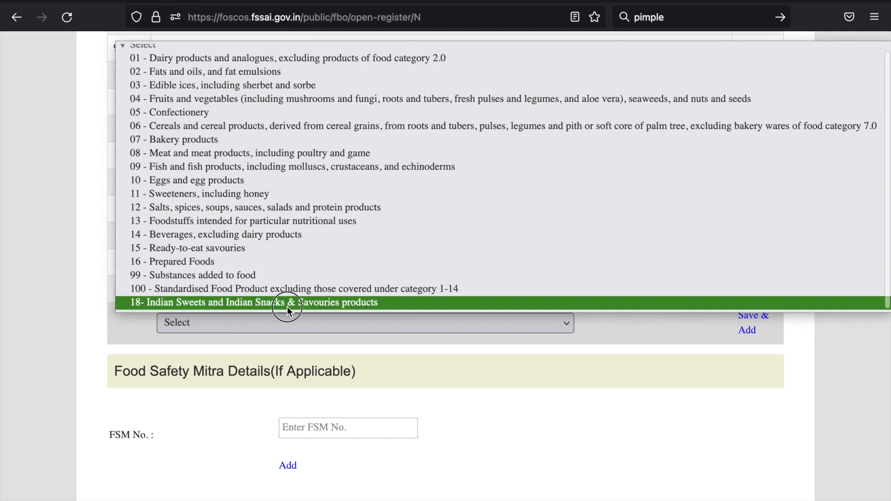
click(286, 304)
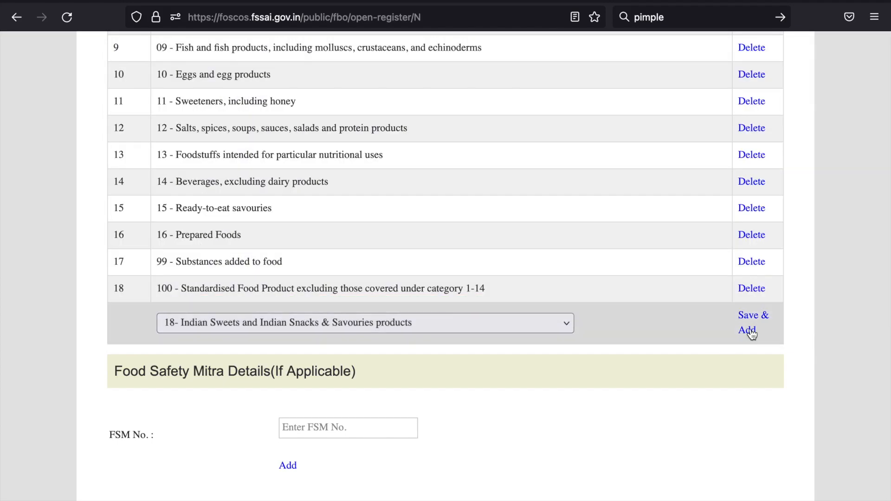
click(747, 326)
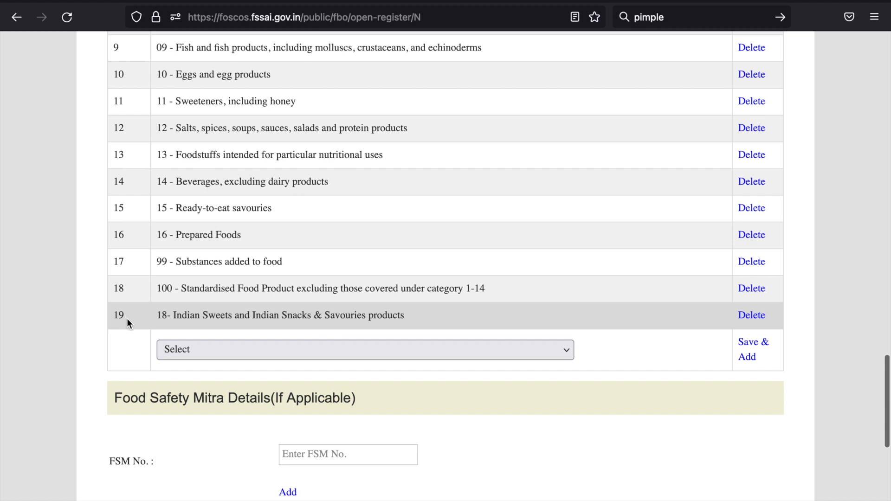
scroll(370, 262, up, 3)
scroll(370, 263, down, 9)
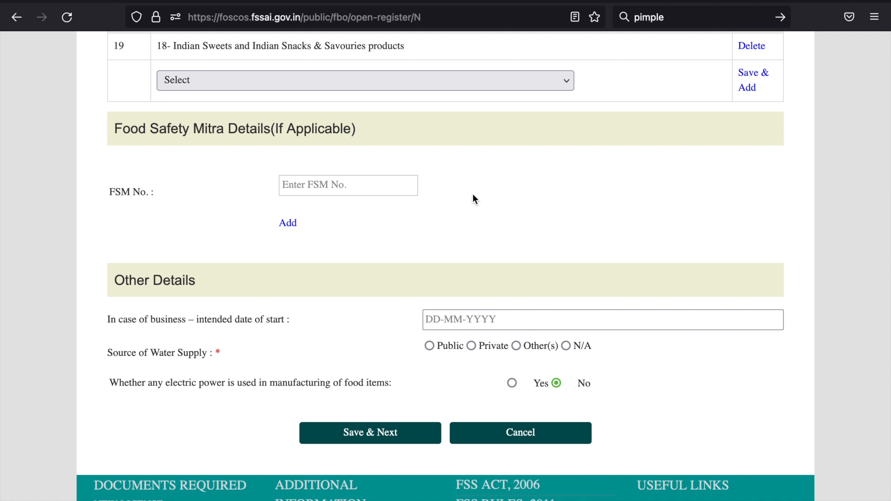
Step: Set start date 28-02-2022, leave electric power at No, and save the Other Details page
scroll(392, 273, down, 2)
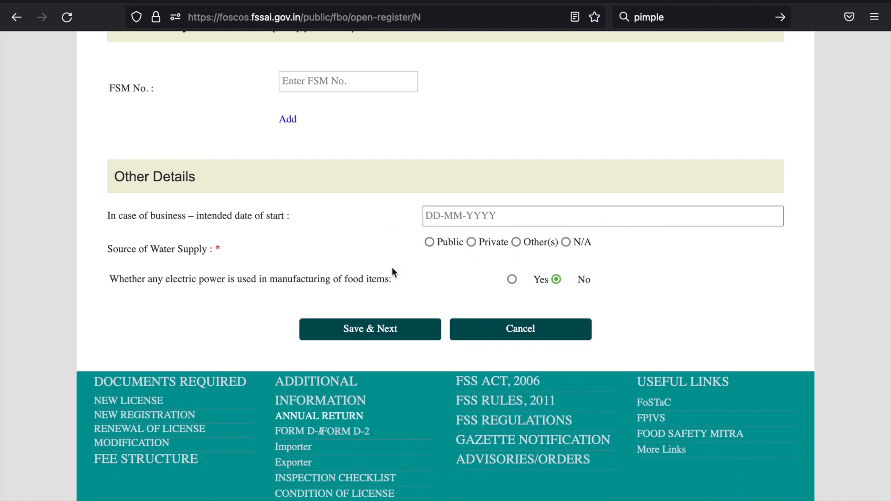
click(468, 218)
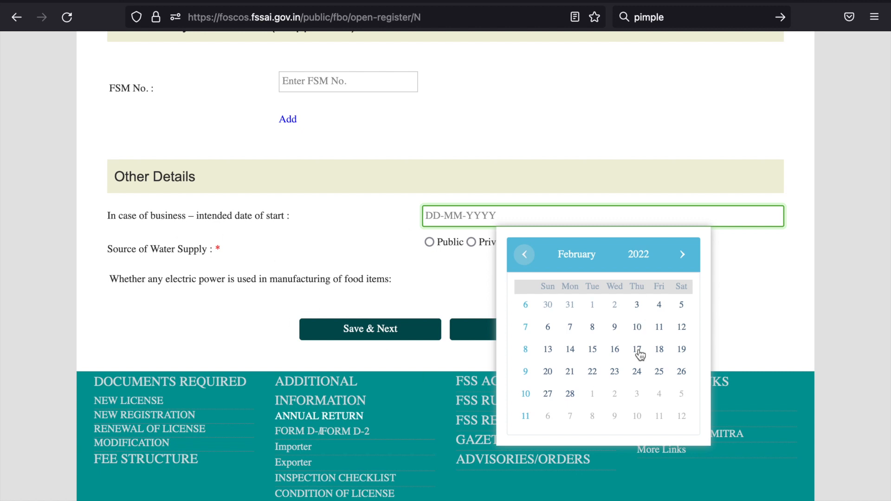
click(571, 395)
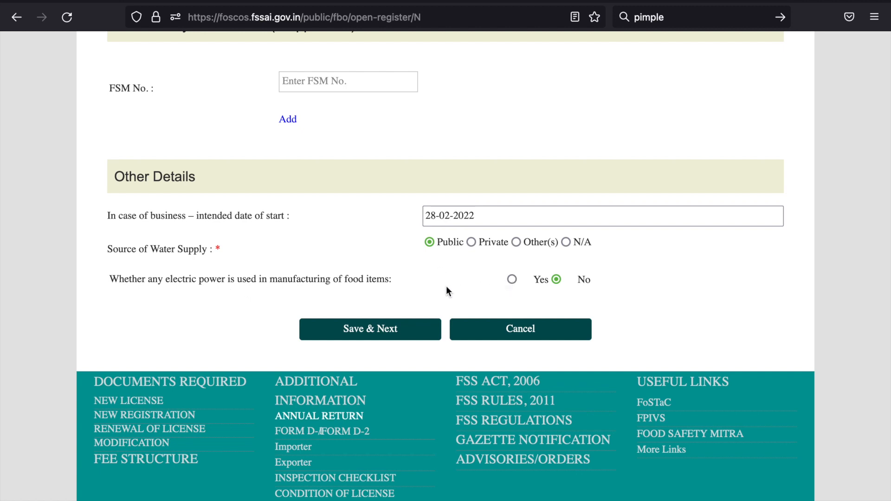
click(513, 279)
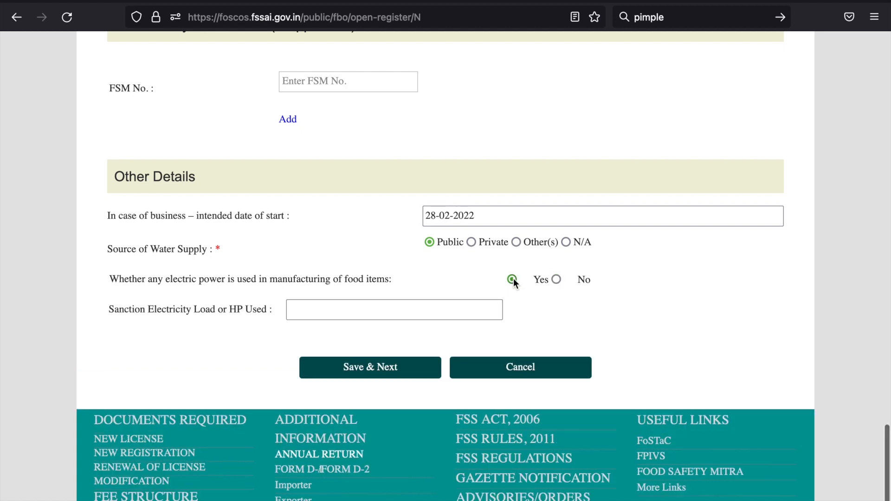
click(556, 279)
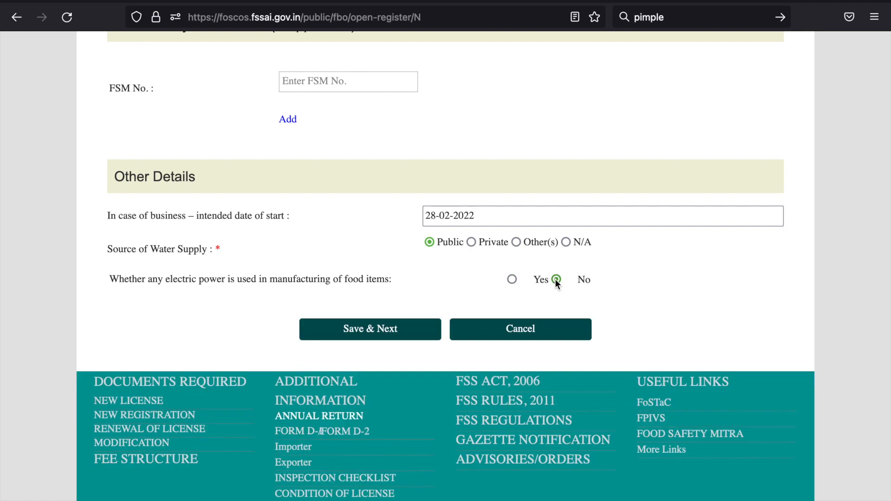
click(512, 280)
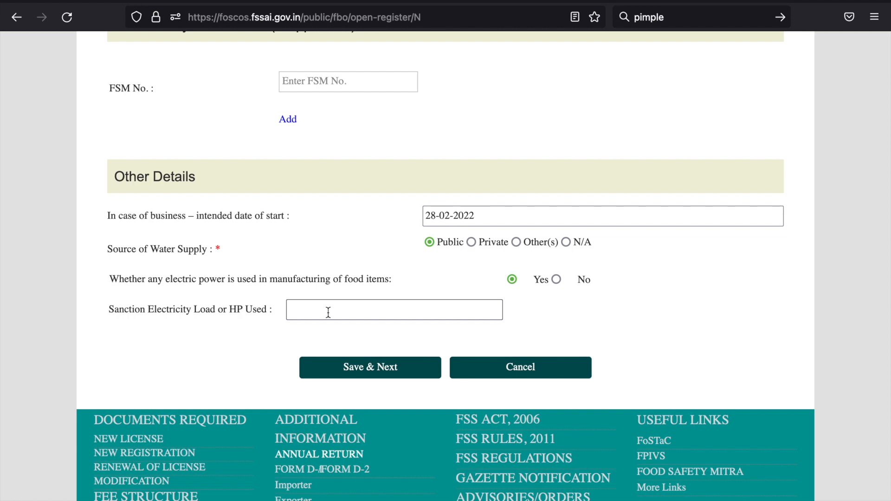
click(556, 279)
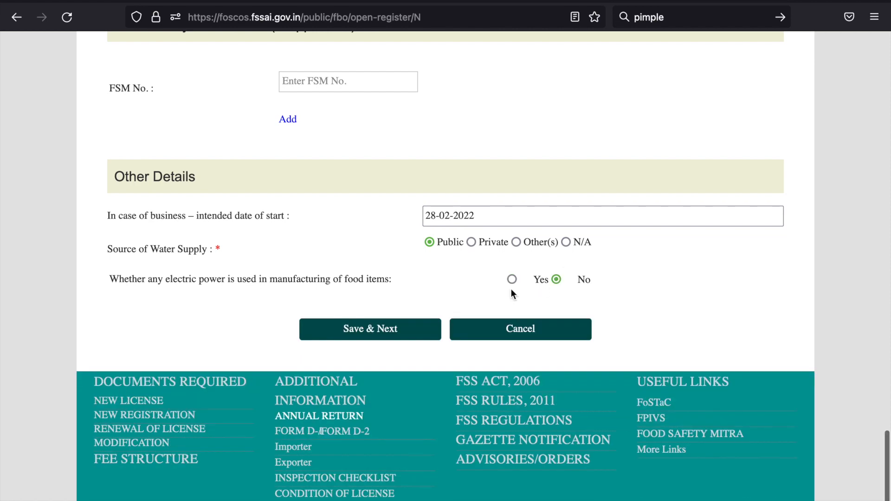
click(387, 328)
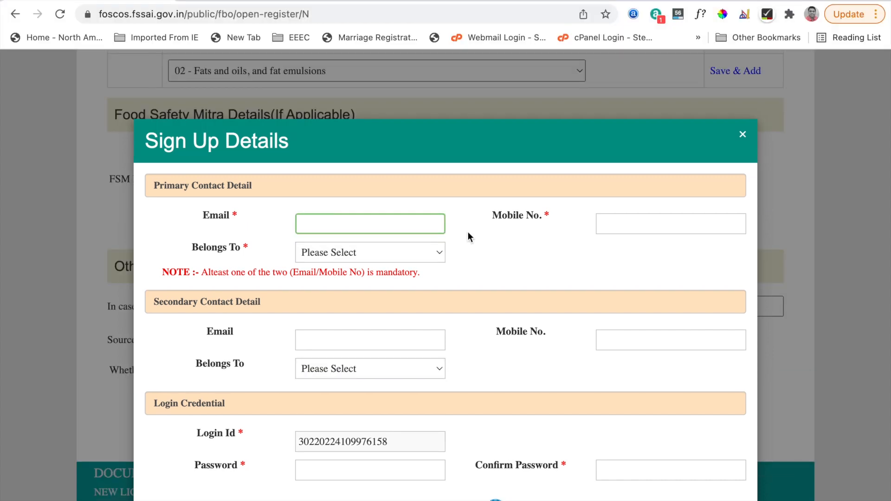
Step: Enter the primary e-mail and mobile number and set Belongs To to Self
text(xxxxx@)
text(xxxx)
text(.cccc)
key(BackSpace)
key(BackSpace)
key(BackSpace)
key(BackSpace)
text(xxx)
click(655, 221)
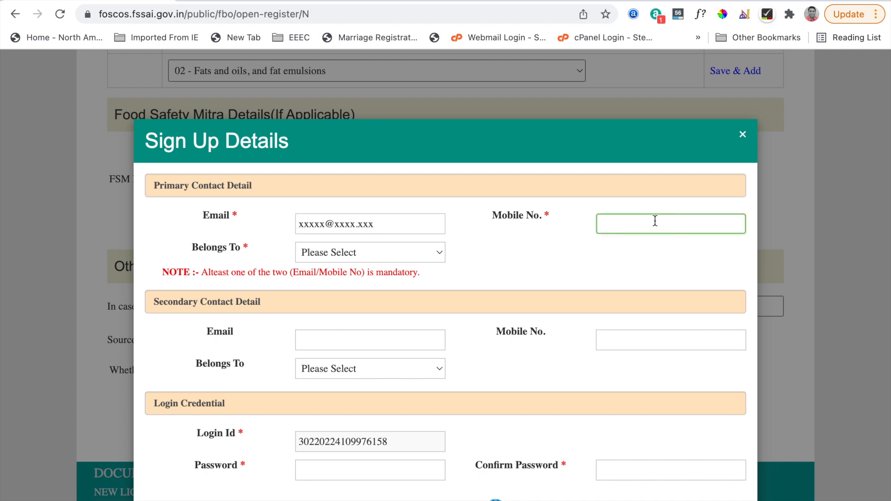
text(0000000000)
click(408, 253)
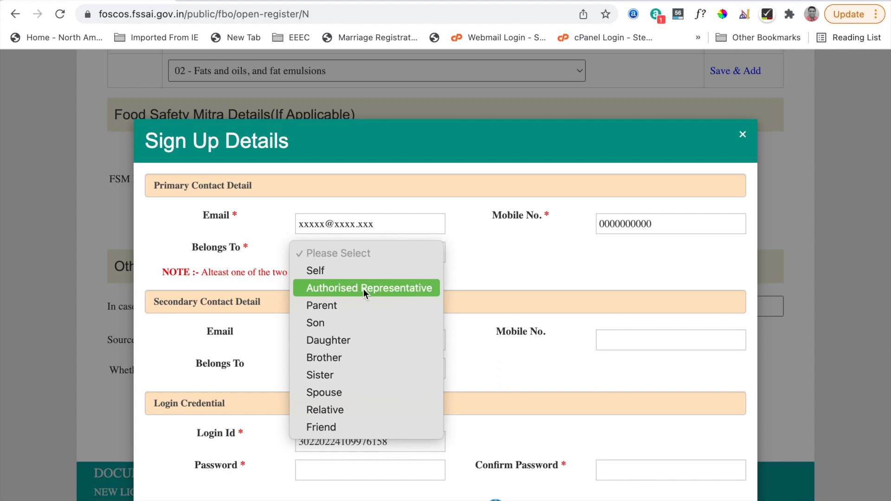
click(351, 275)
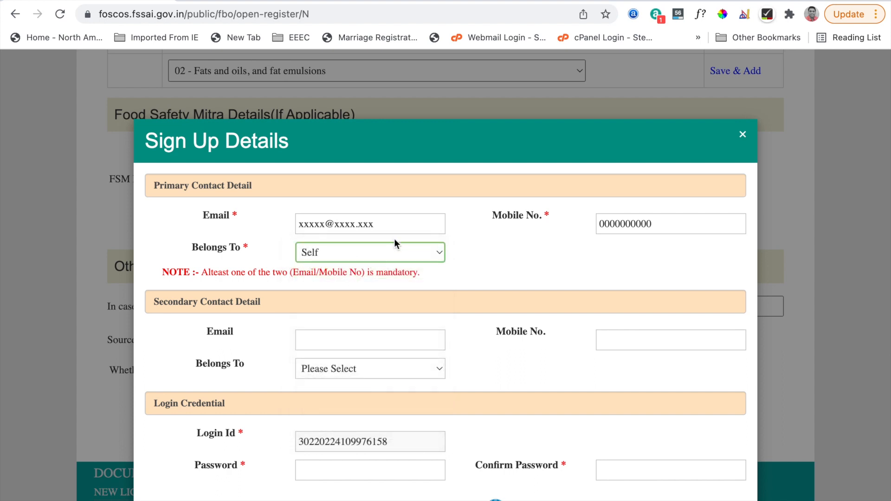
scroll(497, 254, down, 3)
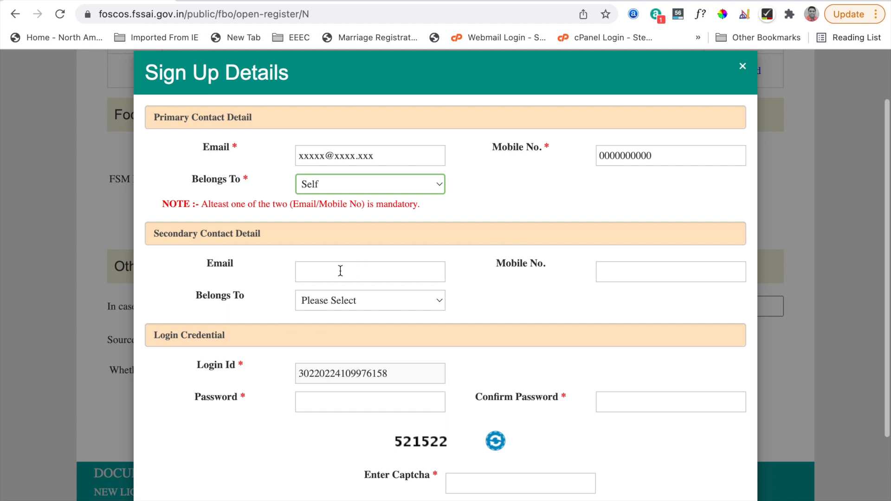
click(336, 271)
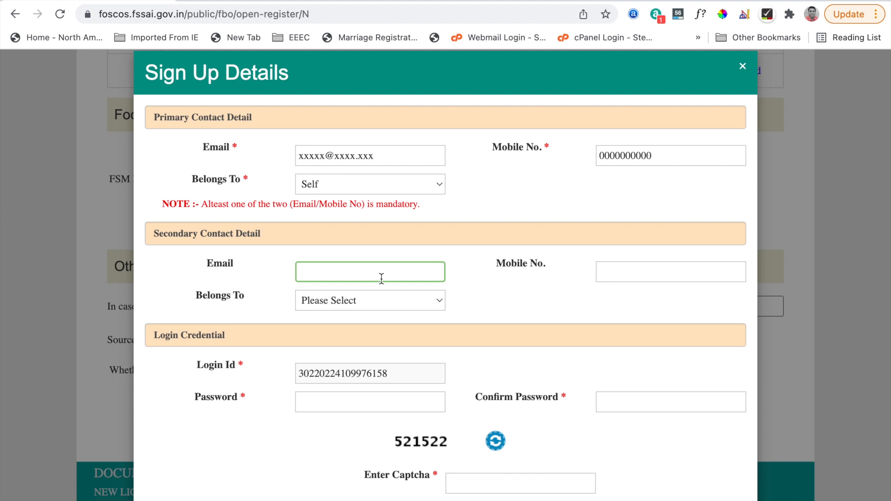
scroll(527, 297, down, 3)
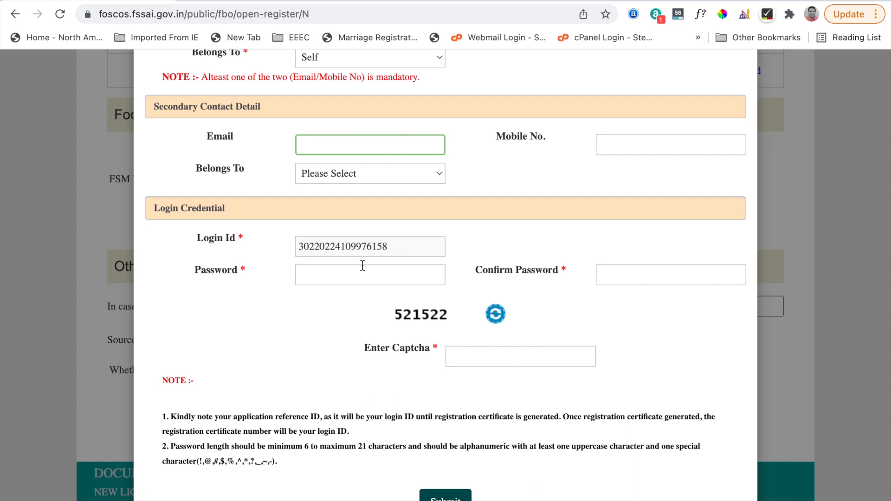
Step: Enter and confirm the account password, type the captcha, and submit the sign-up
click(338, 275)
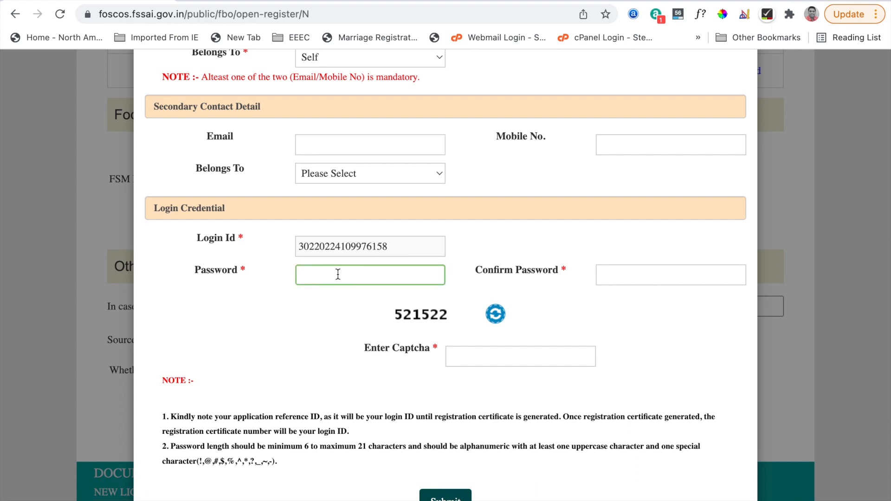
text(**********)
click(626, 275)
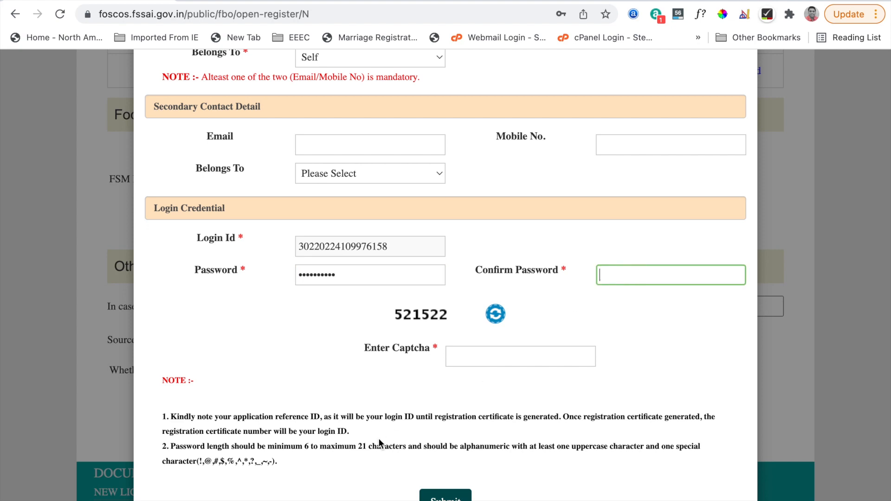
drag(319, 447, 481, 469)
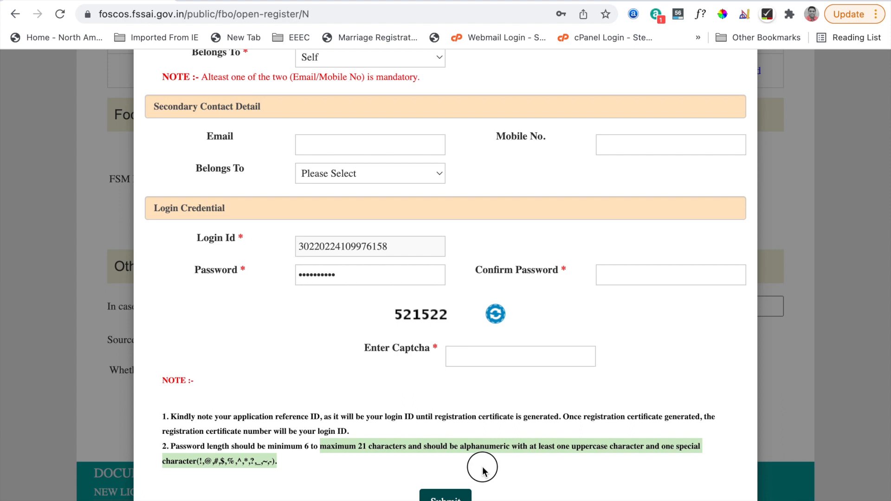
drag(352, 273, 204, 272)
text(••••••••••)
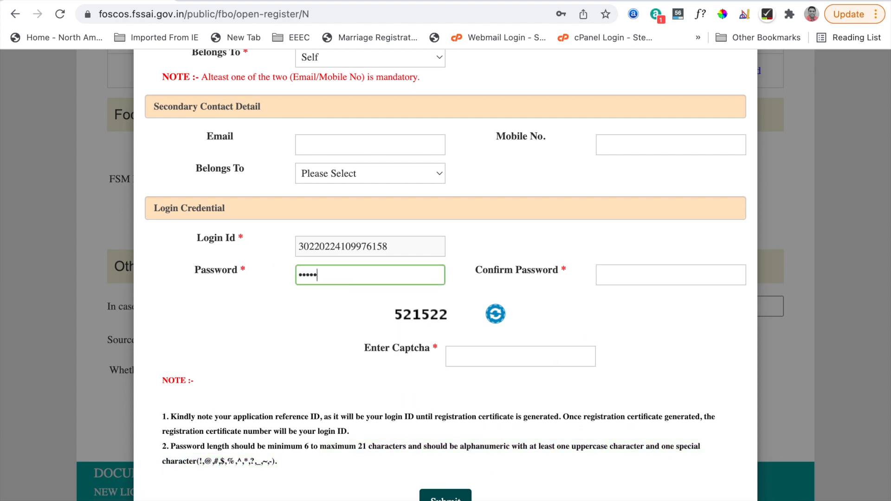
click(671, 275)
text(••••••••••)
click(481, 363)
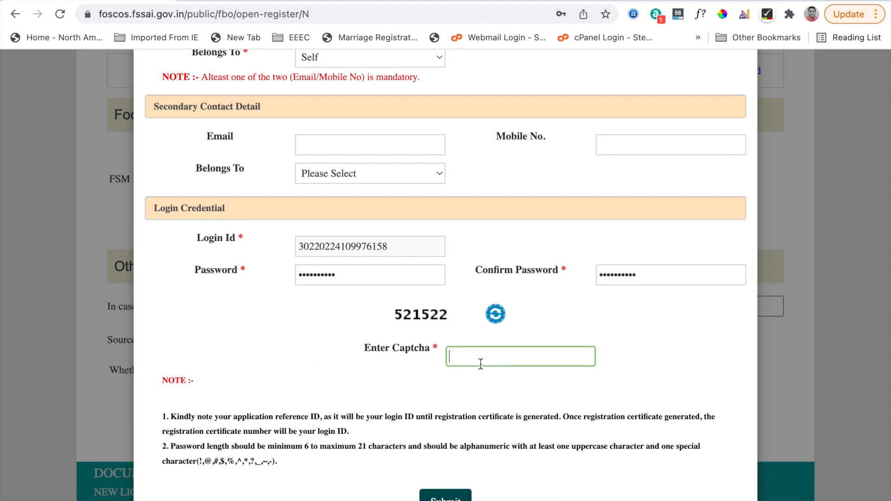
text(521522)
click(458, 498)
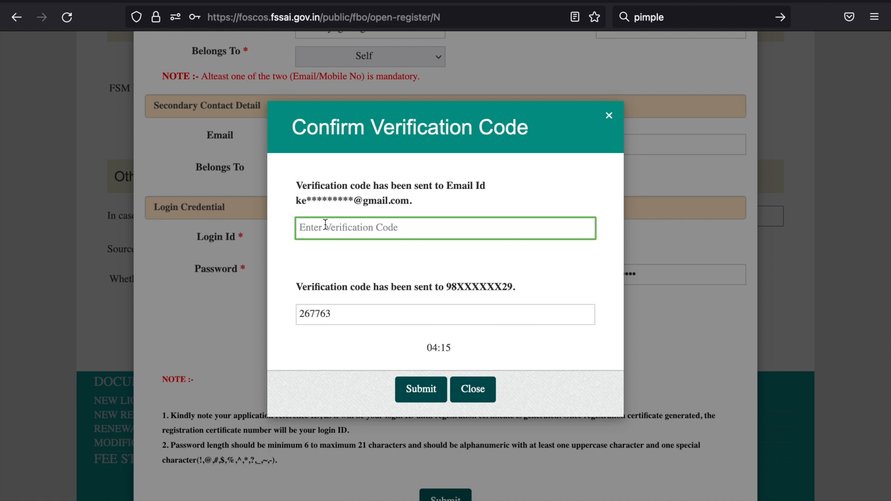
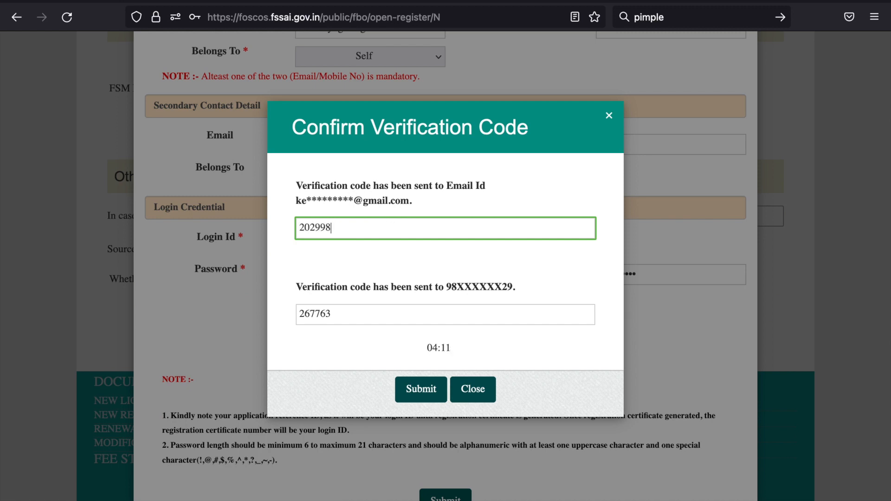
Step: Enter the e-mail verification code, submit it, and acknowledge the sign-up success message
click(418, 385)
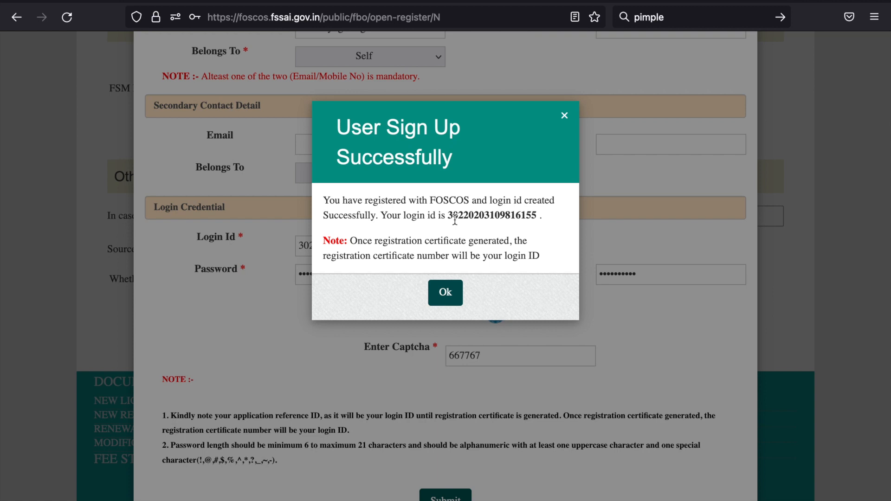
click(447, 293)
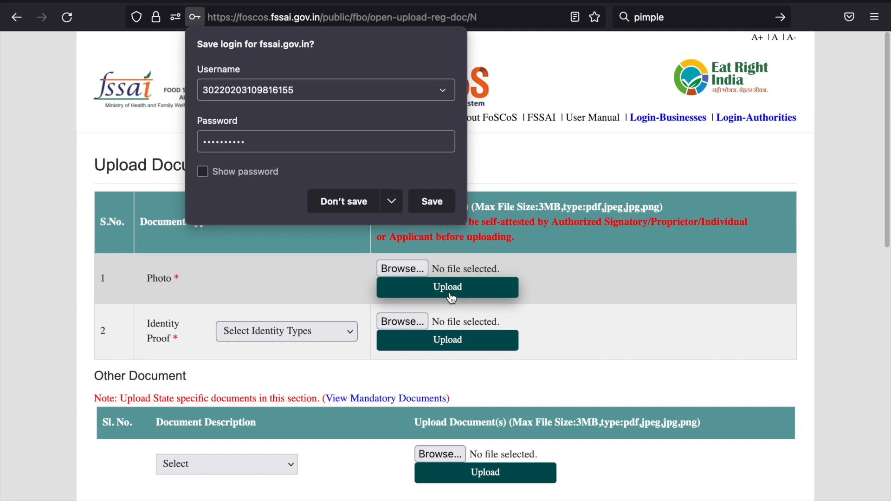
Step: Decline saving the login, then upload FullSizeRender.jpg as the applicant photo
click(342, 209)
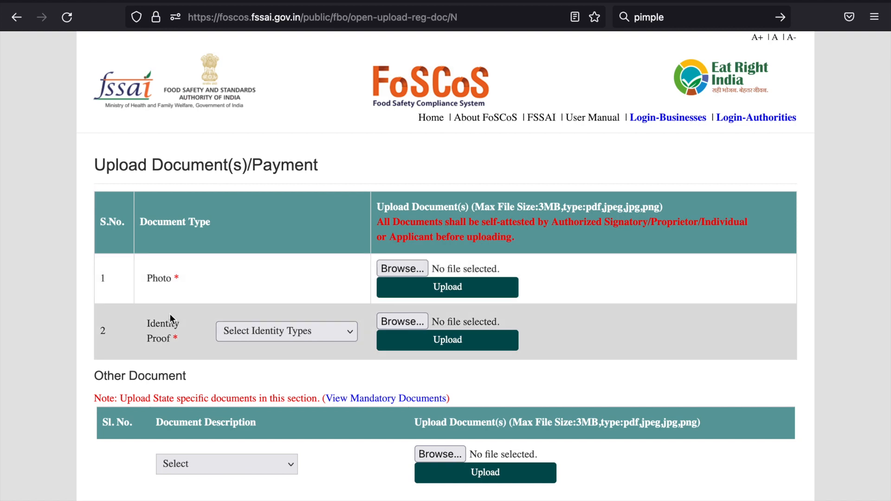
scroll(170, 314, down, 2)
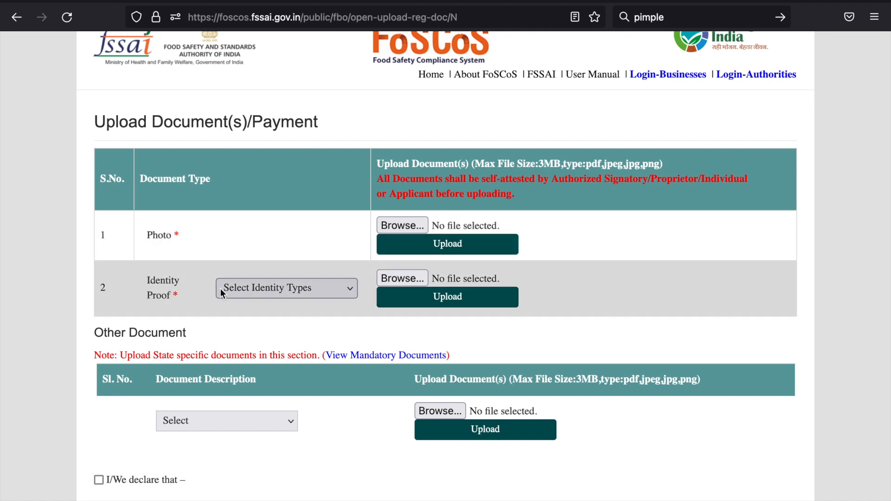
click(256, 289)
click(179, 288)
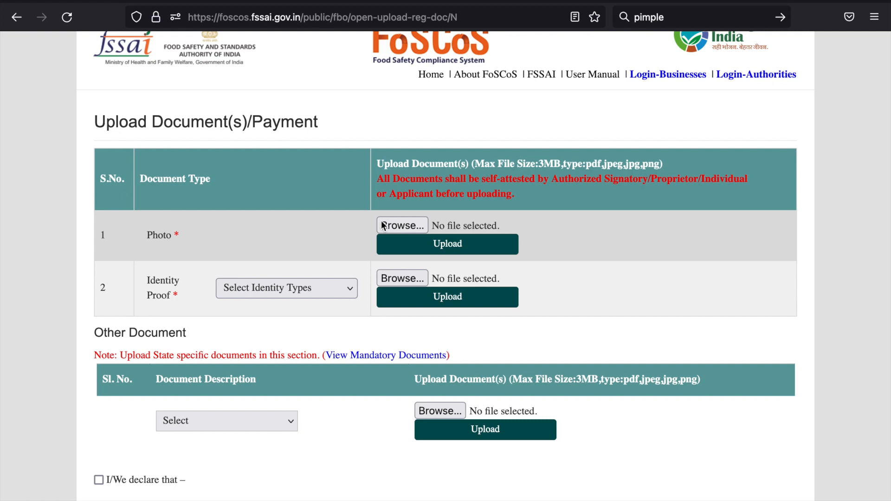
click(421, 227)
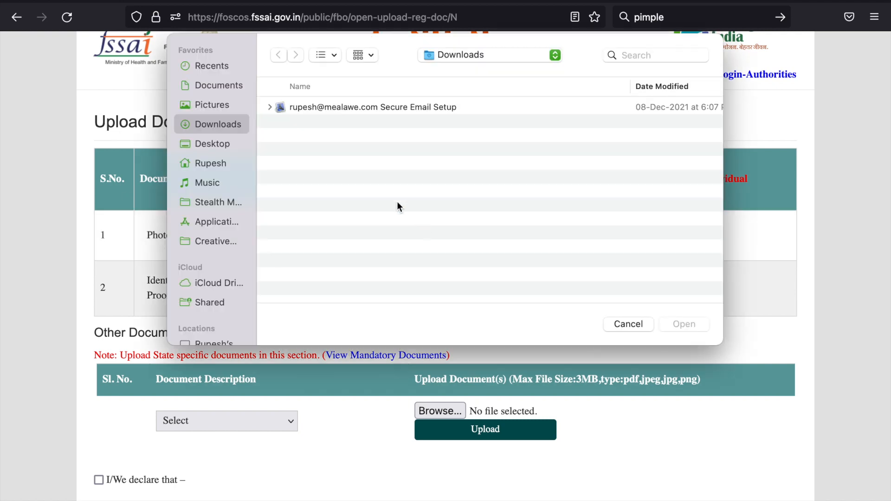
click(291, 109)
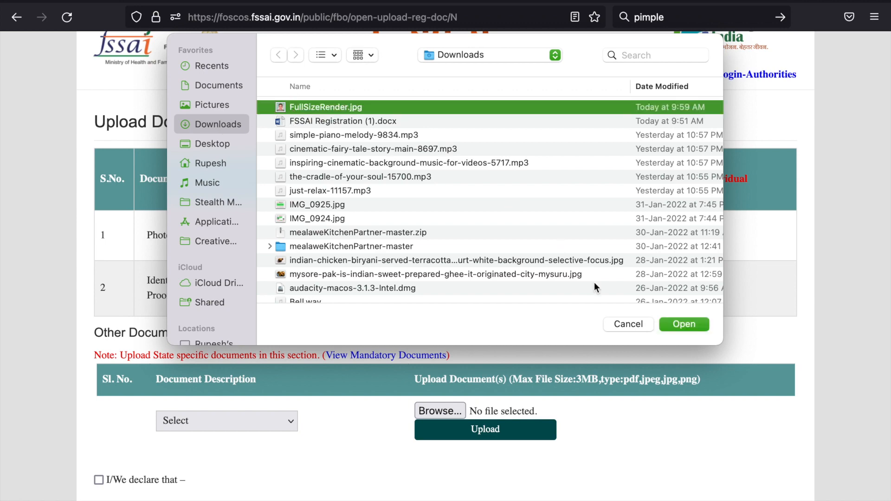
click(684, 324)
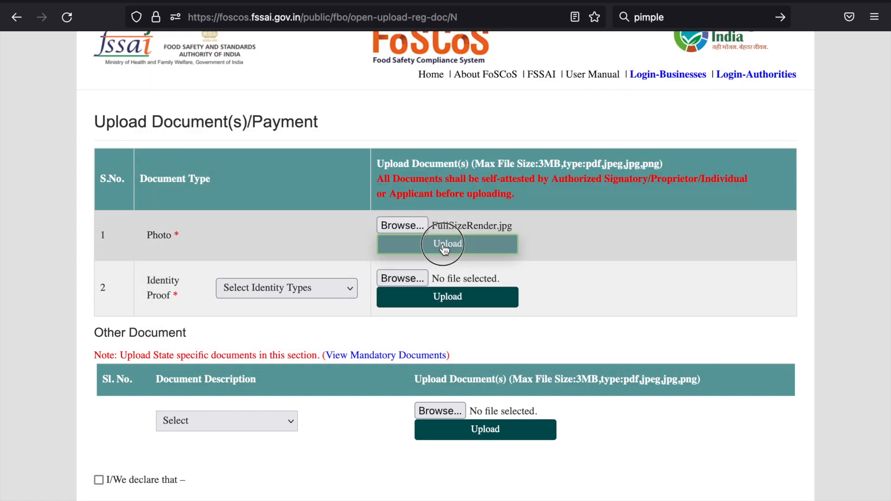
click(444, 243)
Step: Choose Aadhar Card as identity proof and upload IMG_0924.jpg for it
click(285, 278)
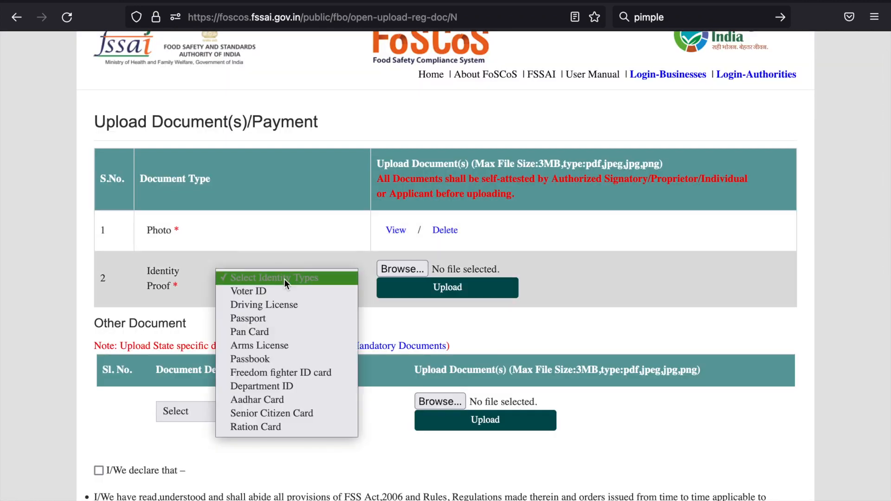
click(264, 399)
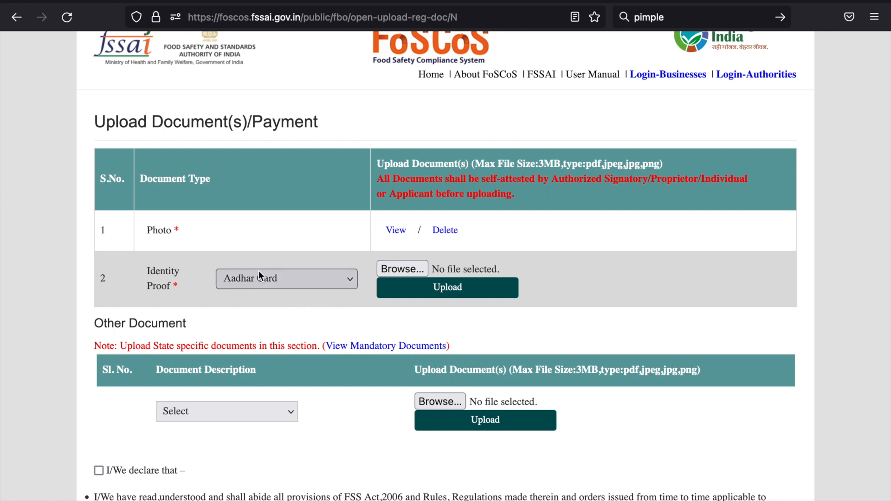
click(408, 268)
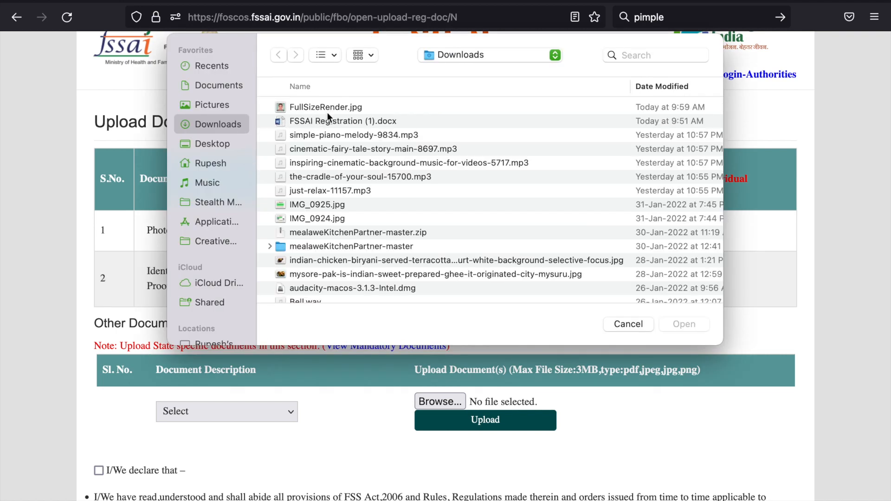
double_click(307, 218)
click(446, 287)
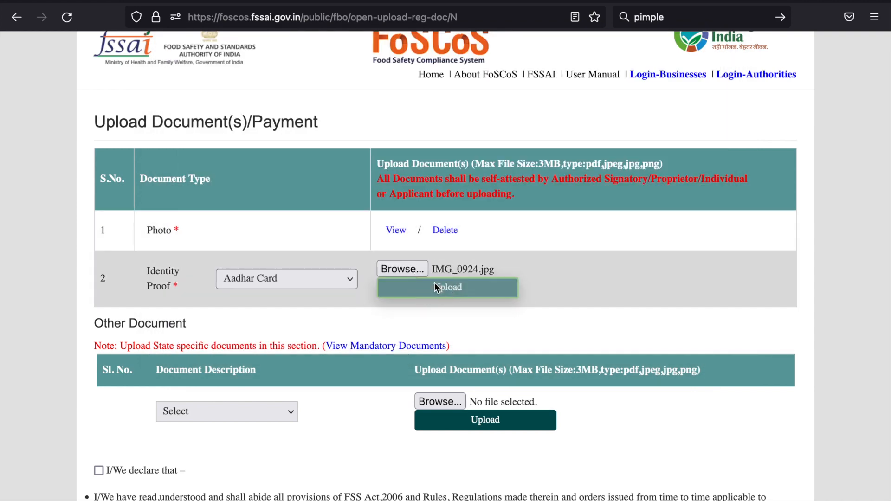
Step: Tick the 'I/We declare that' declaration and select Online Payment through RazorPay
scroll(346, 359, down, 3)
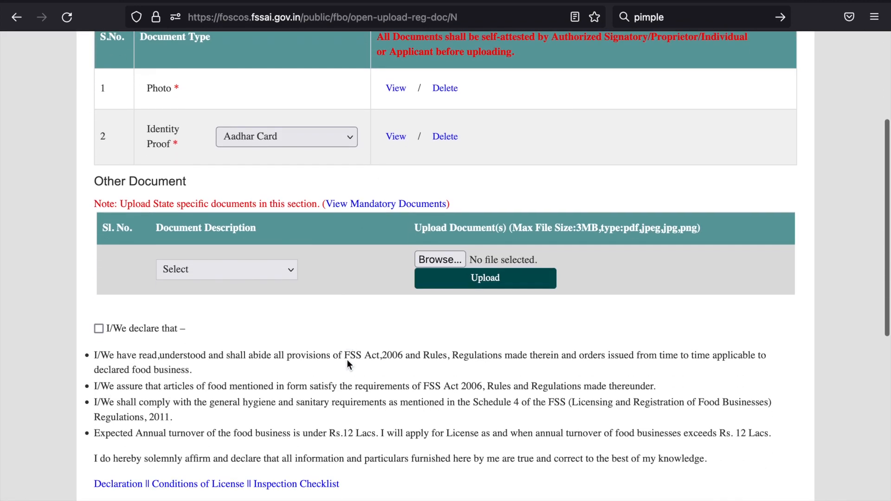
scroll(263, 148, up, 1)
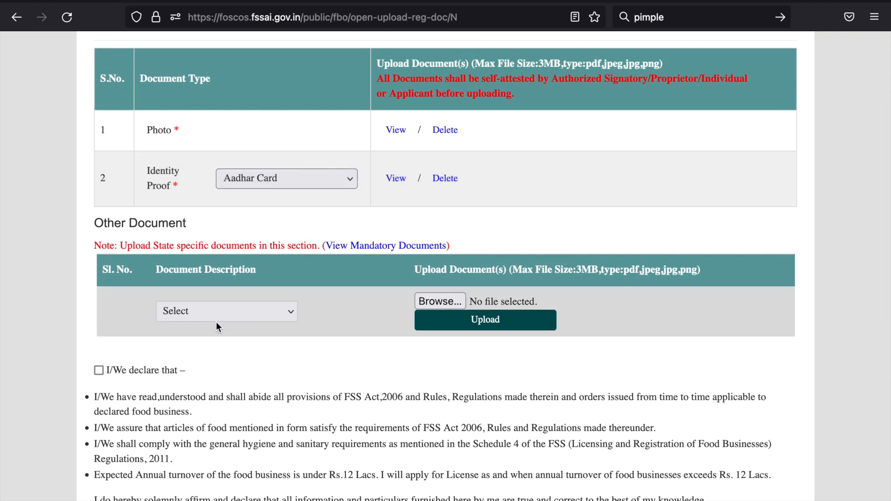
click(242, 314)
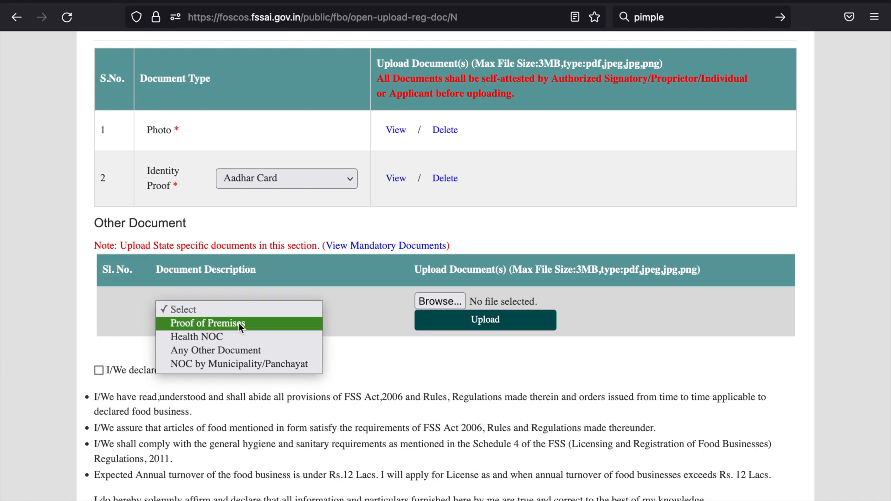
click(385, 341)
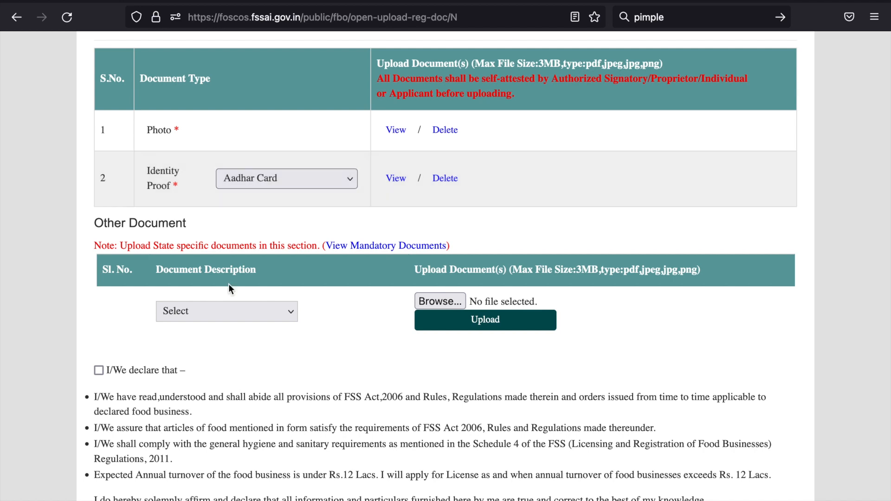
scroll(289, 313, down, 2)
scroll(288, 313, down, 1)
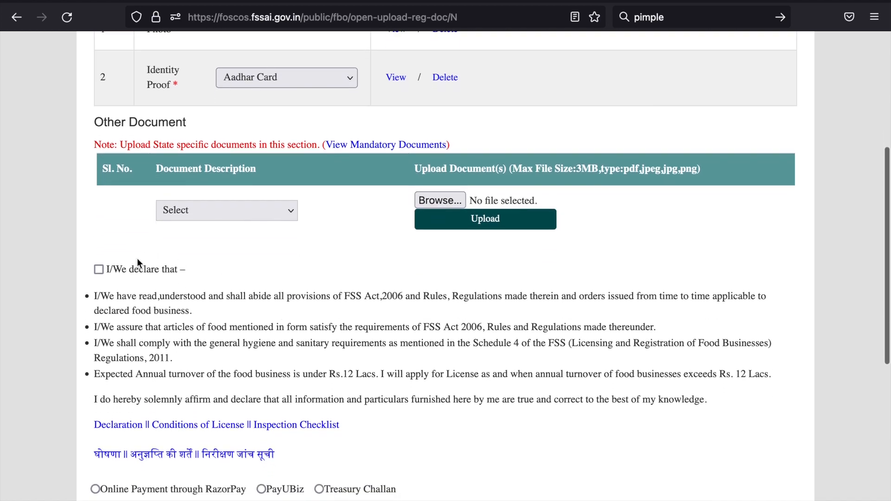
click(98, 269)
scroll(366, 335, down, 5)
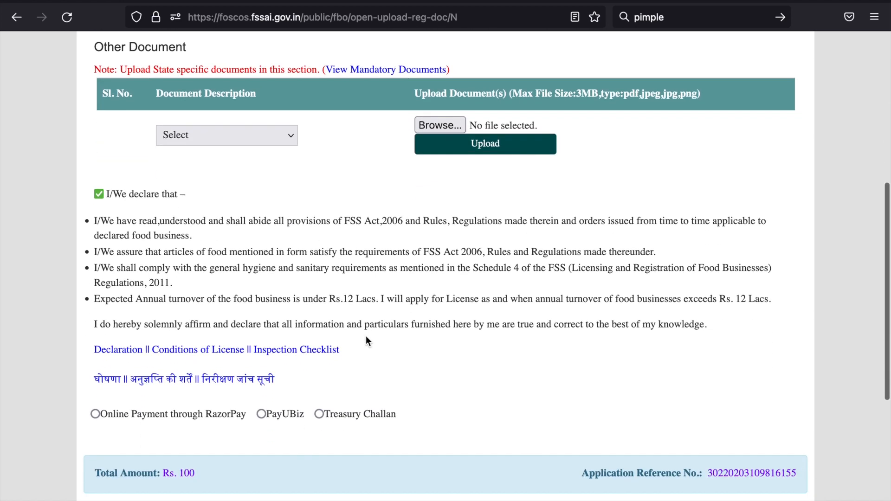
click(96, 330)
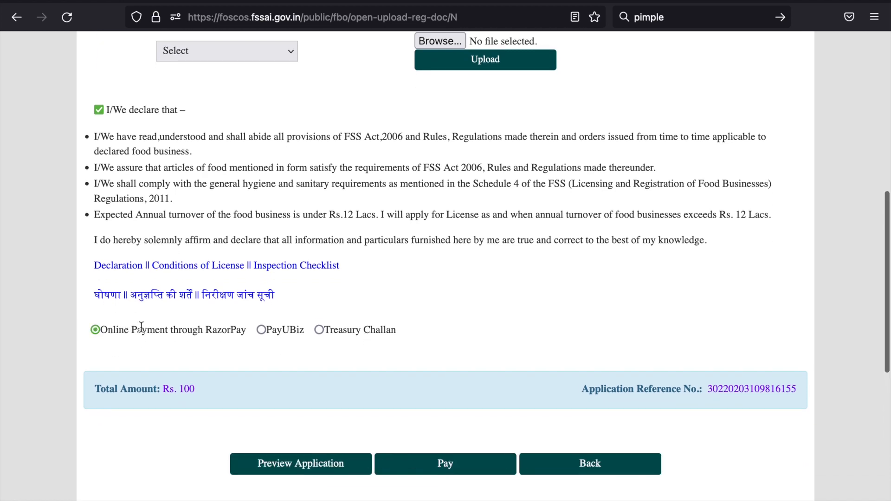
Step: Bring up the ₹100 Razorpay checkout, view Netbanking and UPI, return to card, open new tab
click(448, 464)
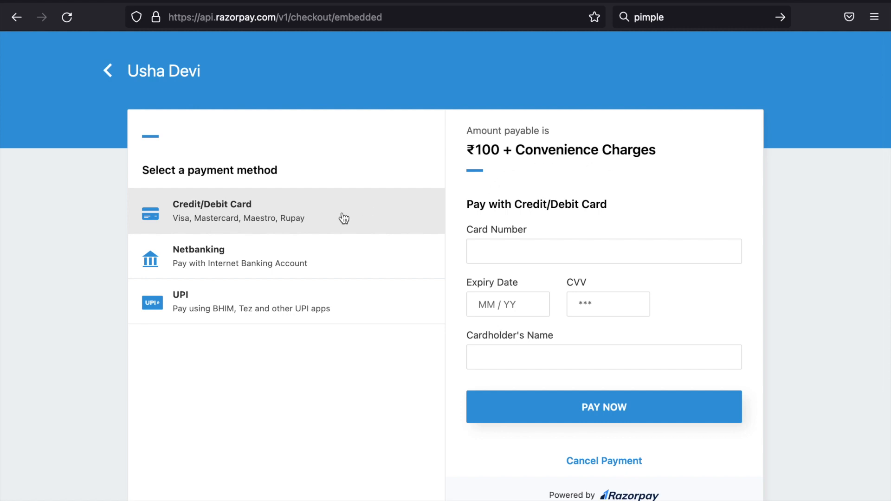
click(237, 251)
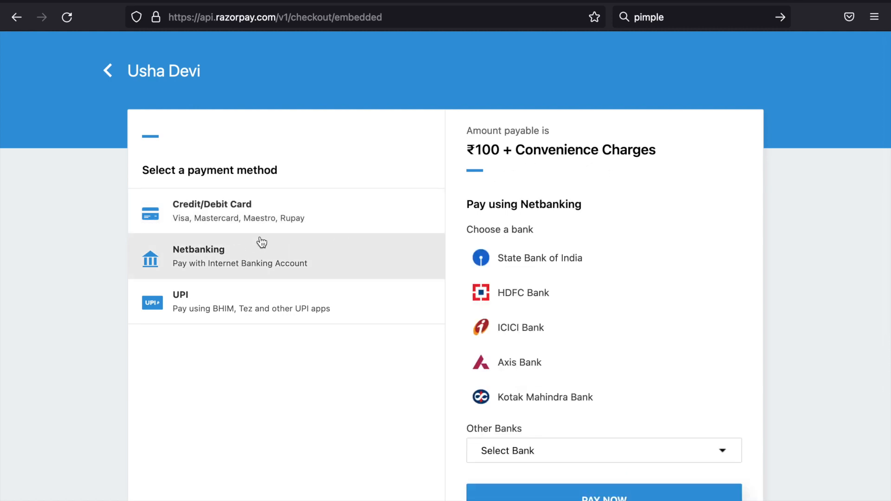
click(253, 302)
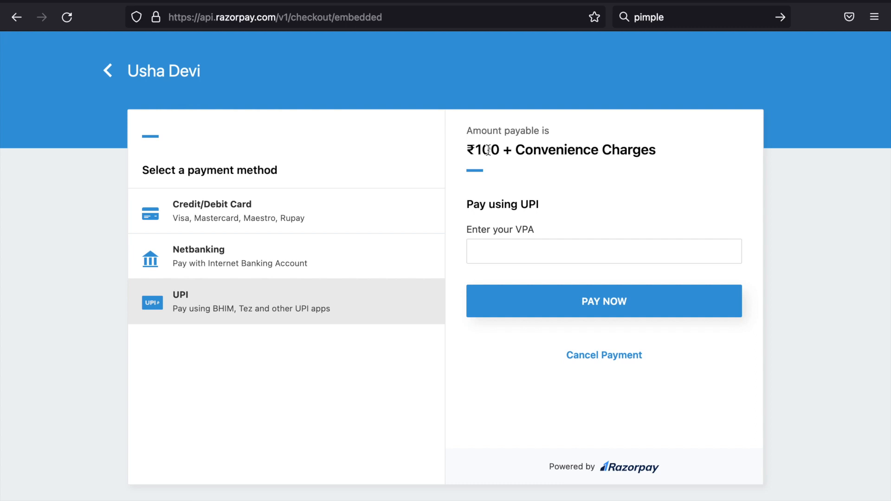
click(244, 208)
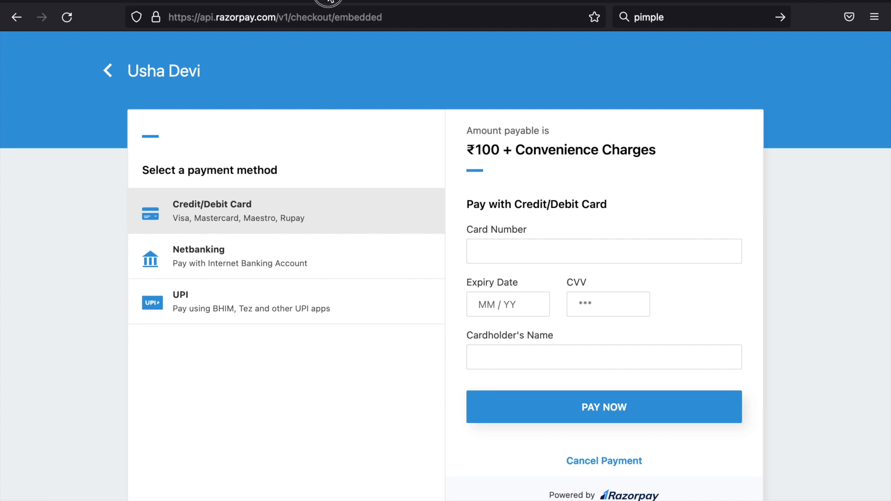
click(331, 1)
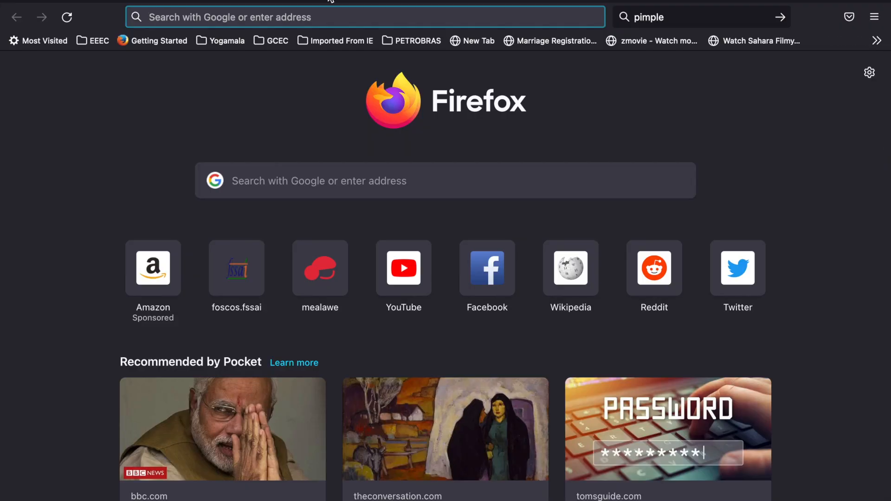
Step: Load foscos.fssai.gov.in in Firefox and go to the Login-Businesses sign-in page
text(h)
key(BackSpace)
key(BackSpace)
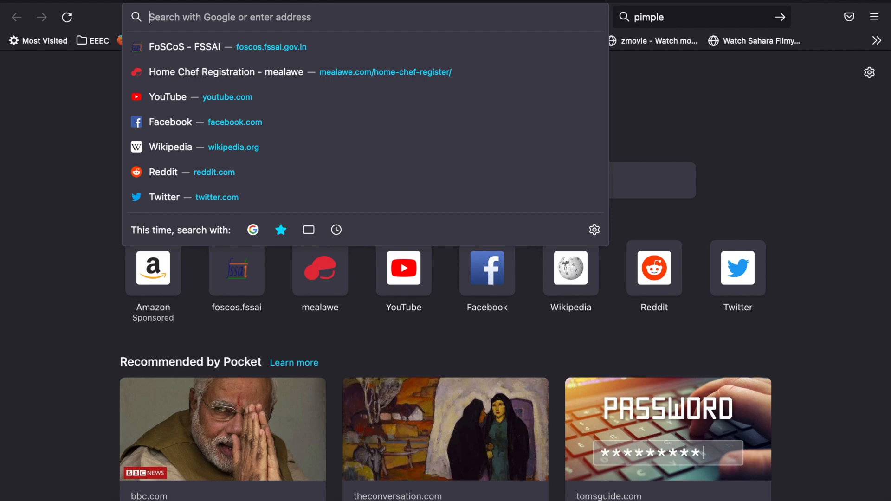
text(foscos.fssai.gov.in/)
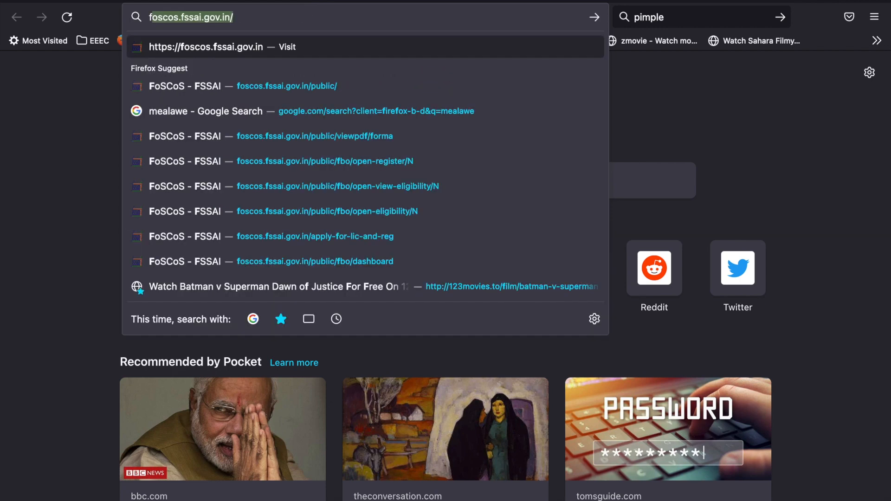
key(Return)
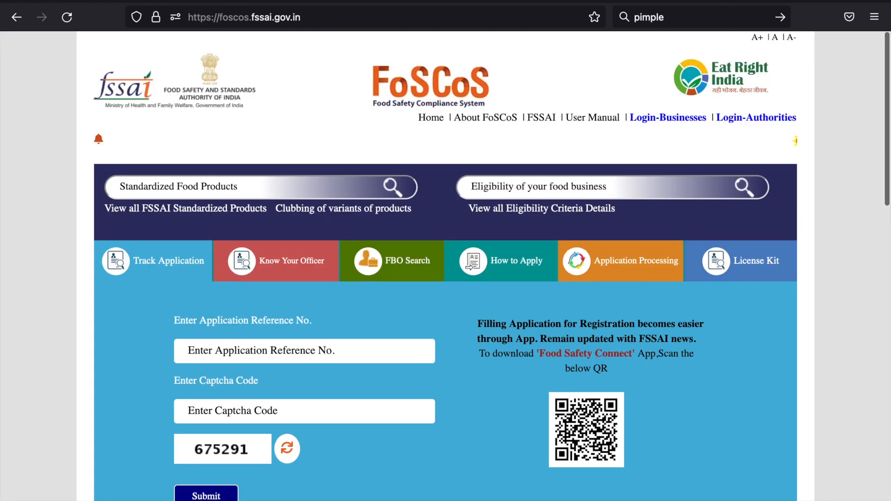
click(656, 122)
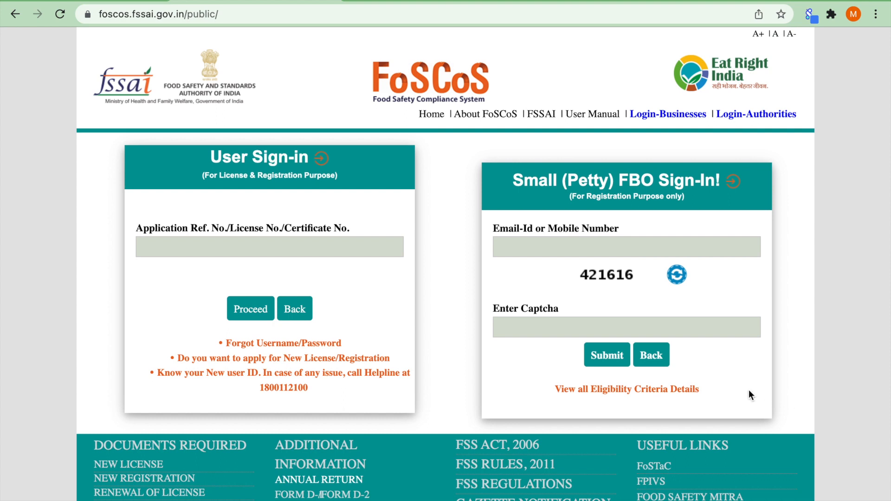
Step: Enter the registered e-mail and captcha in Small (Petty) FBO Sign-In to request an OTP
click(519, 247)
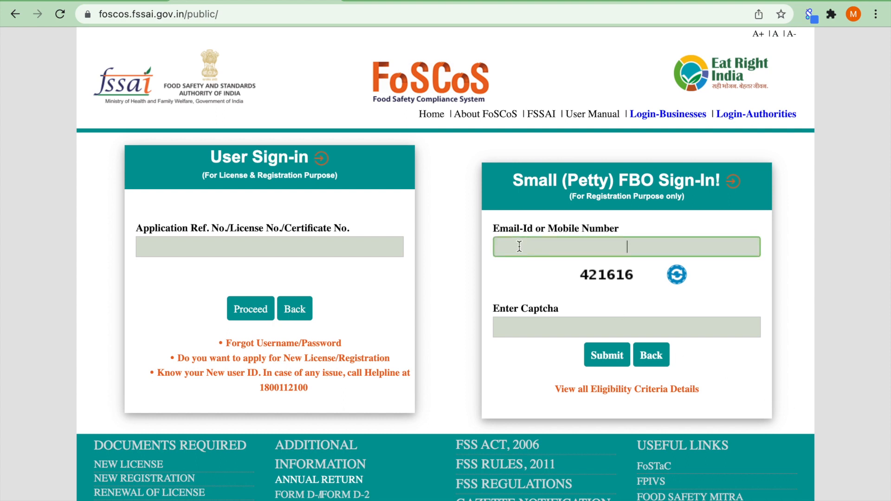
text(xxxxx@xxx.com)
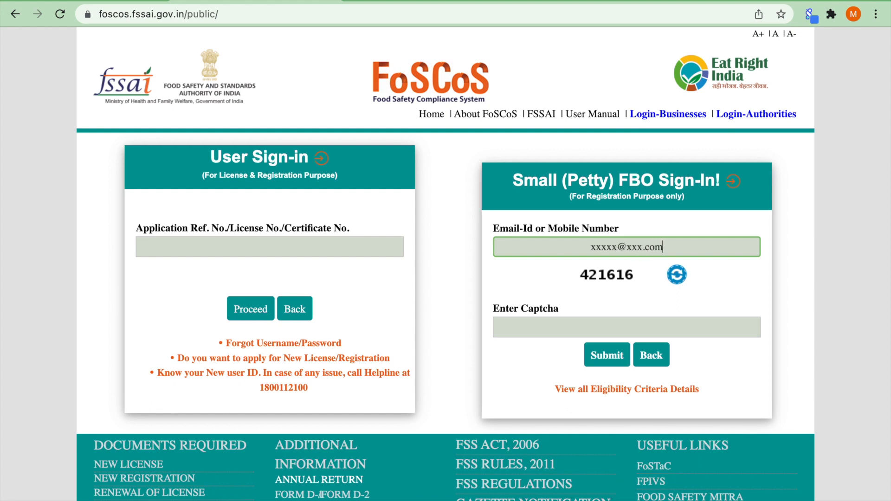
click(518, 329)
text(421616)
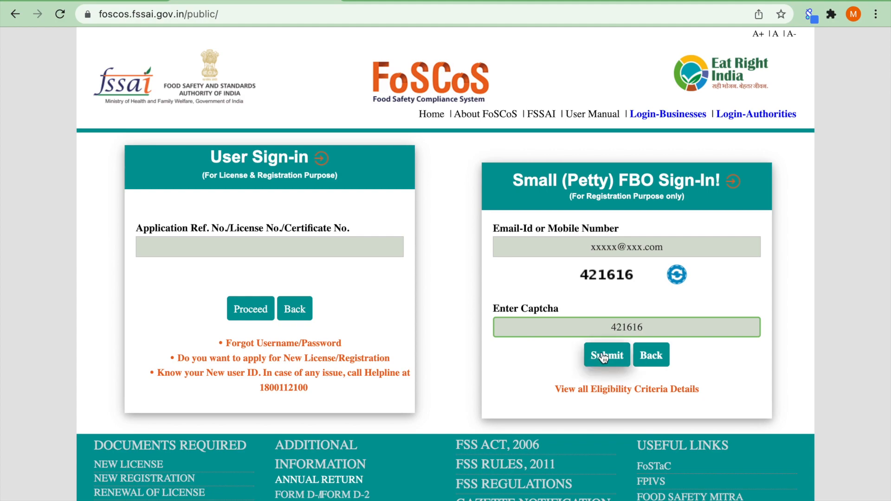
click(607, 356)
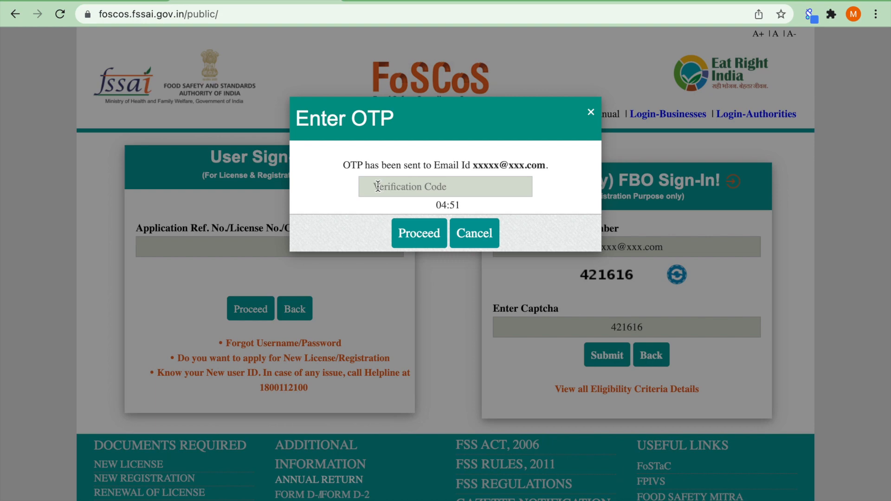
Step: Enter the OTP and sign in to the FoSCoS FBO dashboard
click(378, 186)
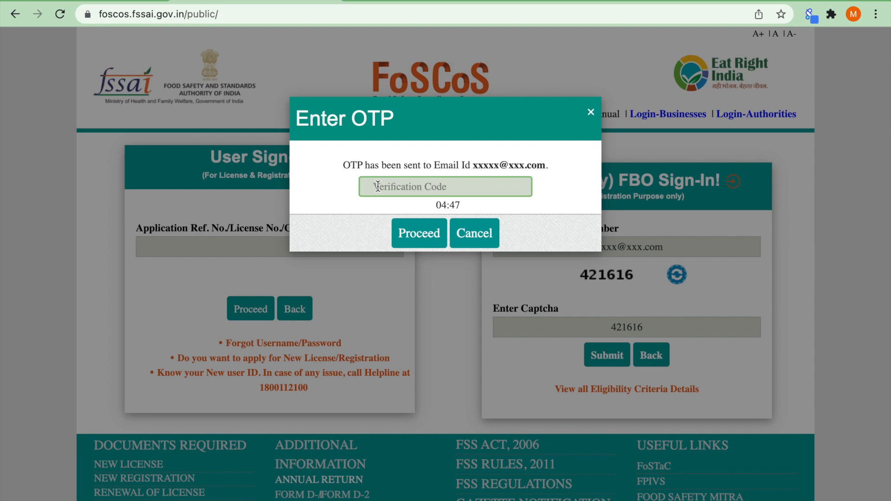
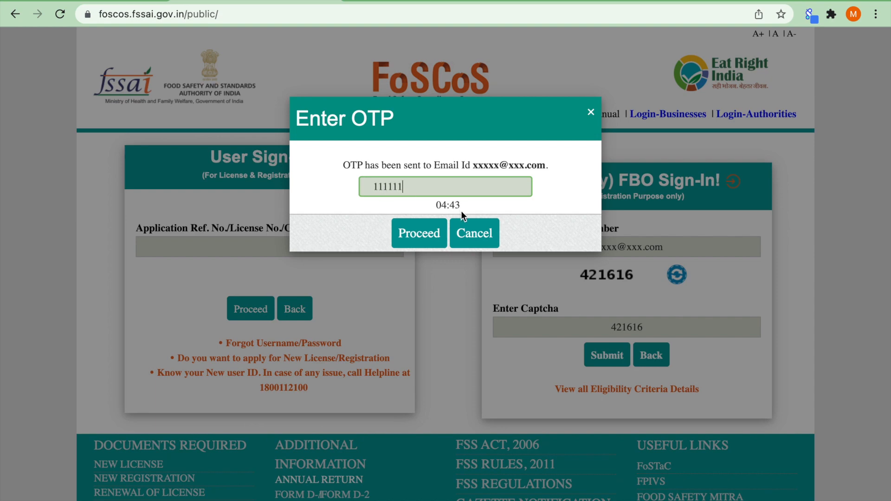
click(419, 234)
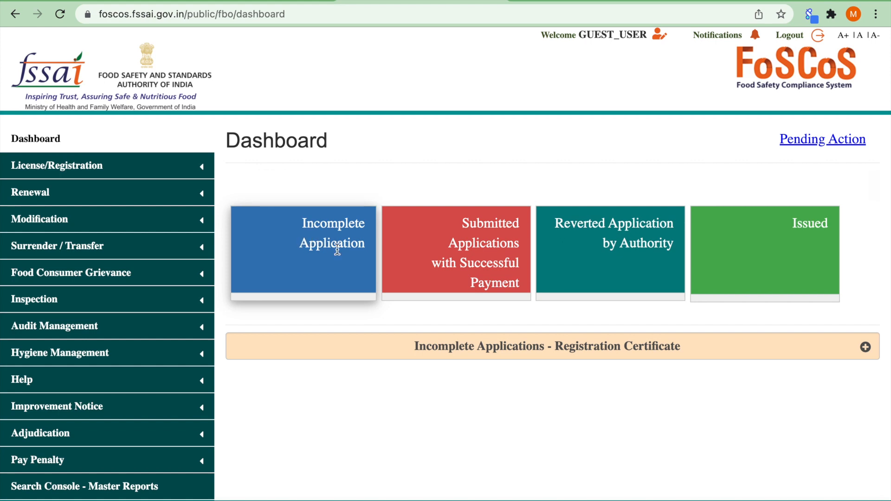
Step: Expand the Incomplete Applications list, then switch to and expand Submitted Applications
click(866, 347)
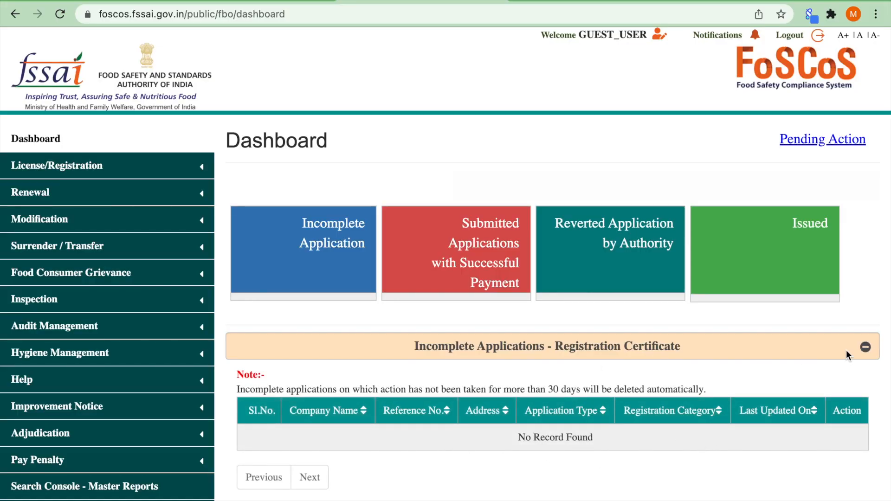
click(489, 264)
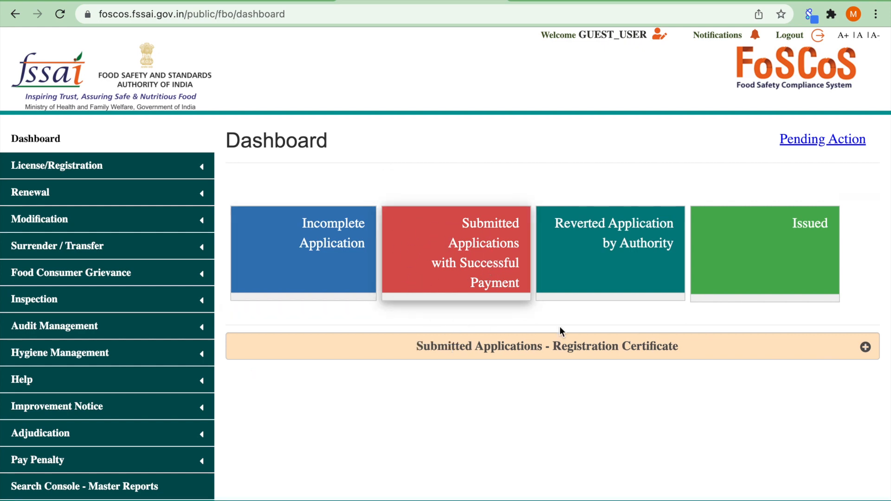
click(865, 347)
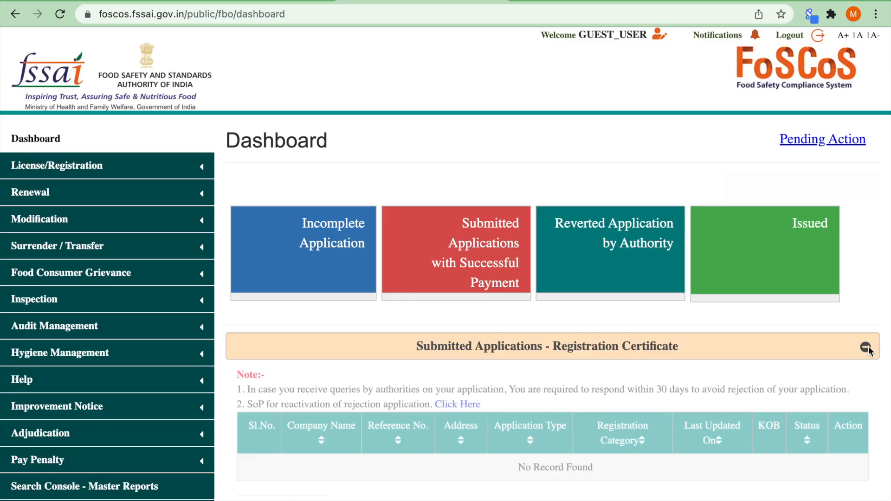